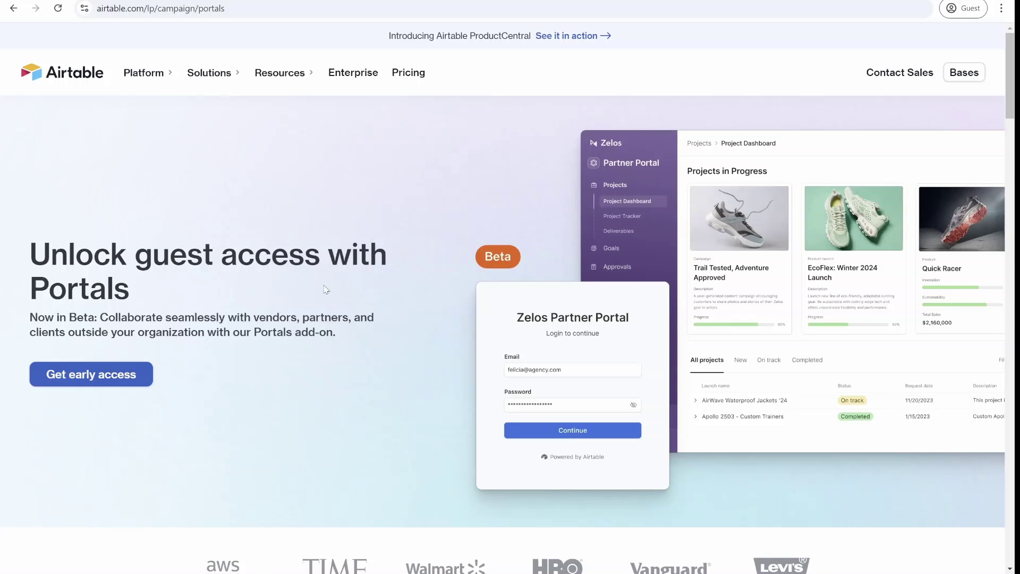
Scroll down the Airtable Portals page through the guest sign-in and permissions sections.
scroll(326, 289, "down", 7)
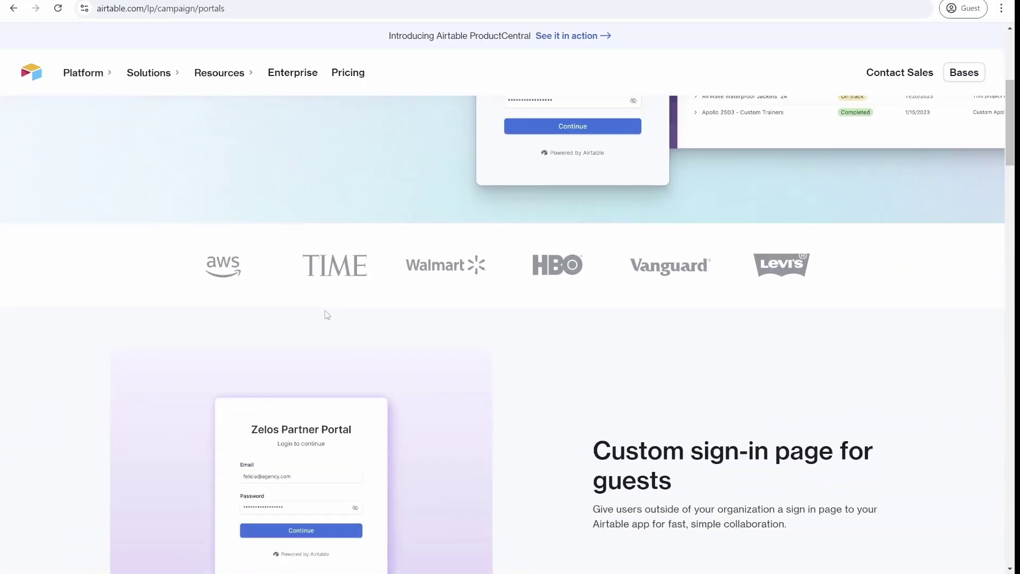
scroll(335, 319, "down", 4)
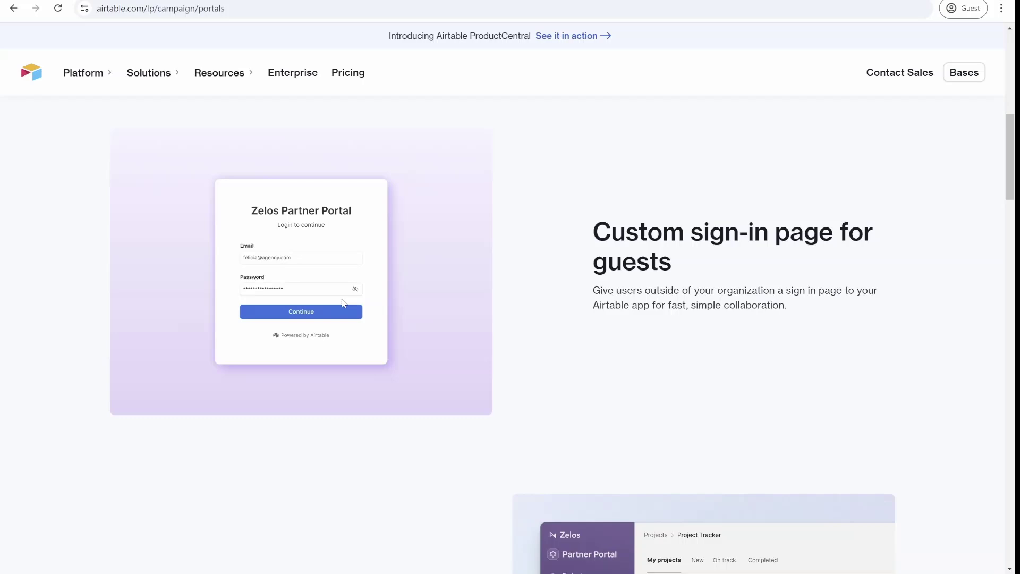
scroll(342, 299, "down", 3)
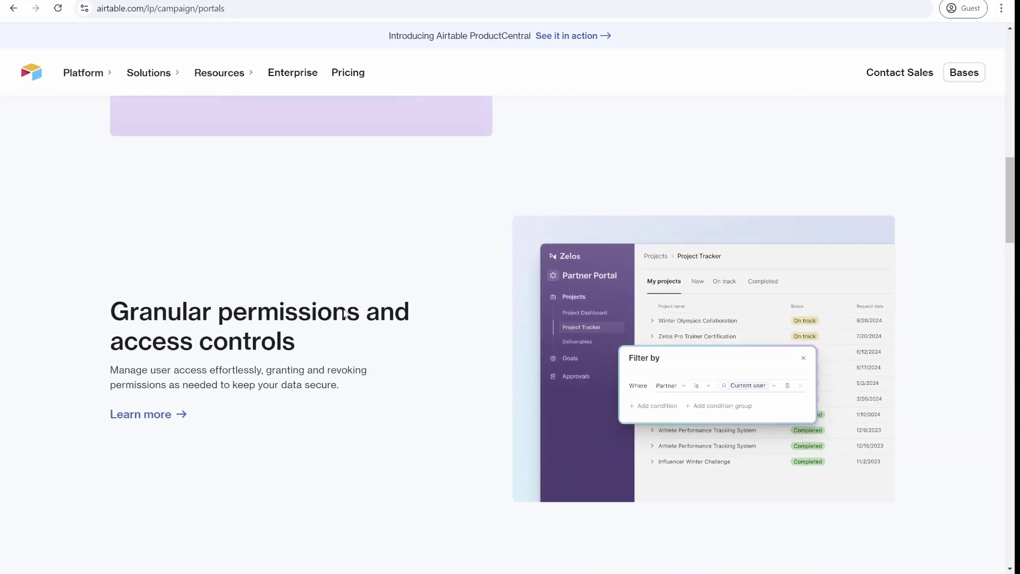
scroll(338, 309, "down", 7)
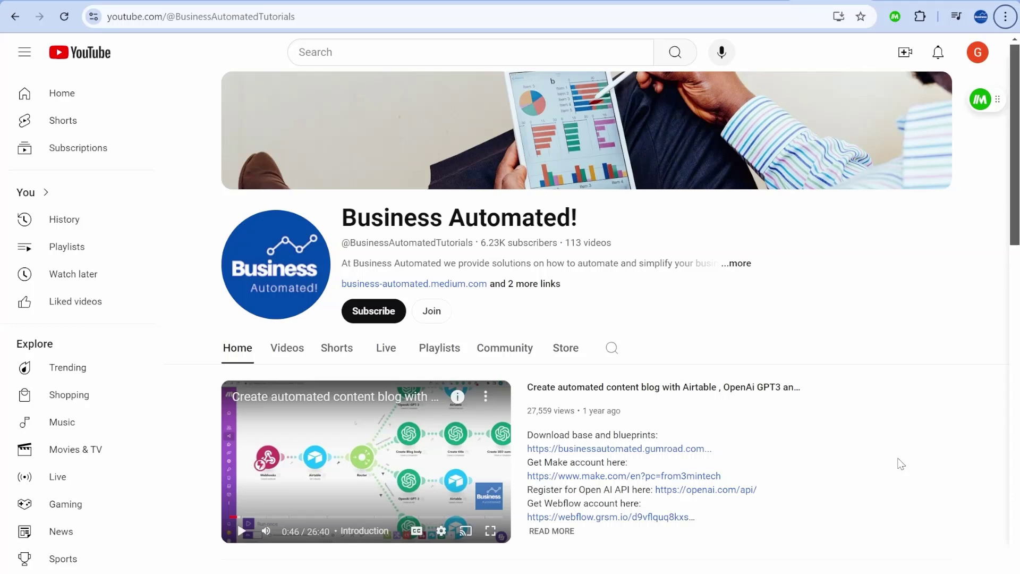
Scroll through the Business Automated! YouTube channel page.
scroll(939, 316, "down", 5)
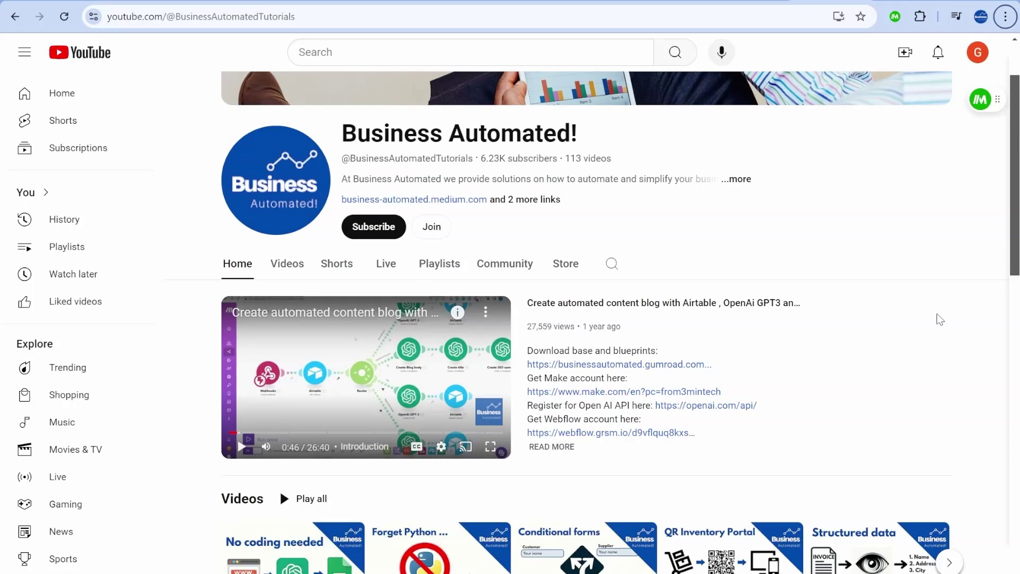
scroll(933, 327, "down", 3)
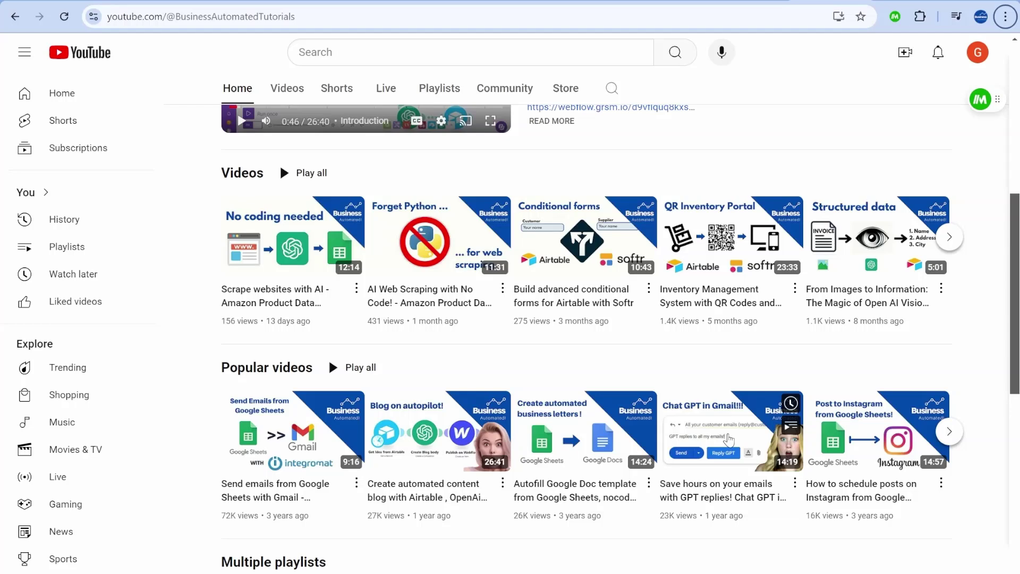
scroll(570, 373, "up", 8)
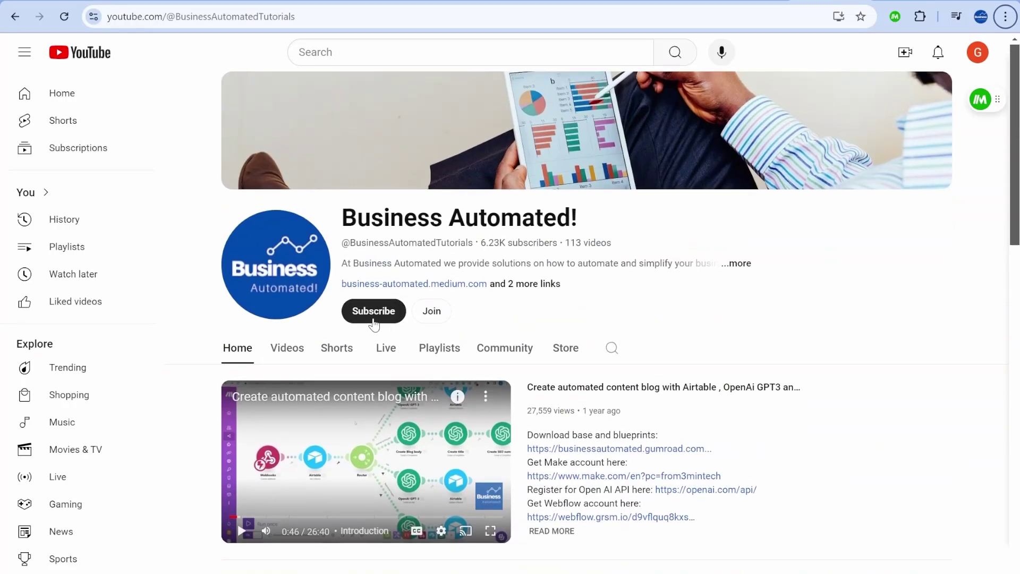
scroll(374, 319, "down", 3)
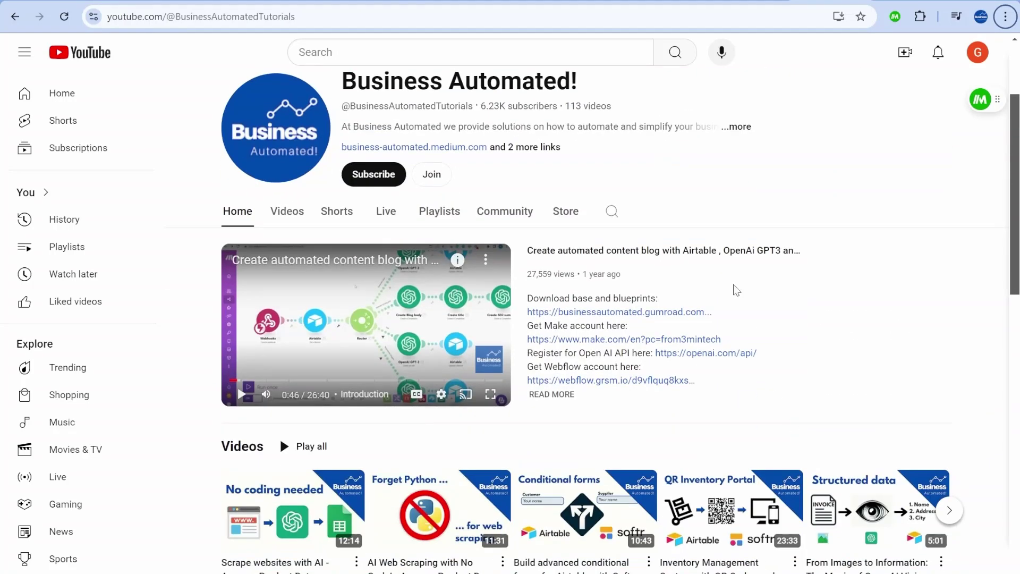
Open the channel's Join options and view the Automation Advocate and $99.99/month Business Automator! tiers.
left_click(434, 181)
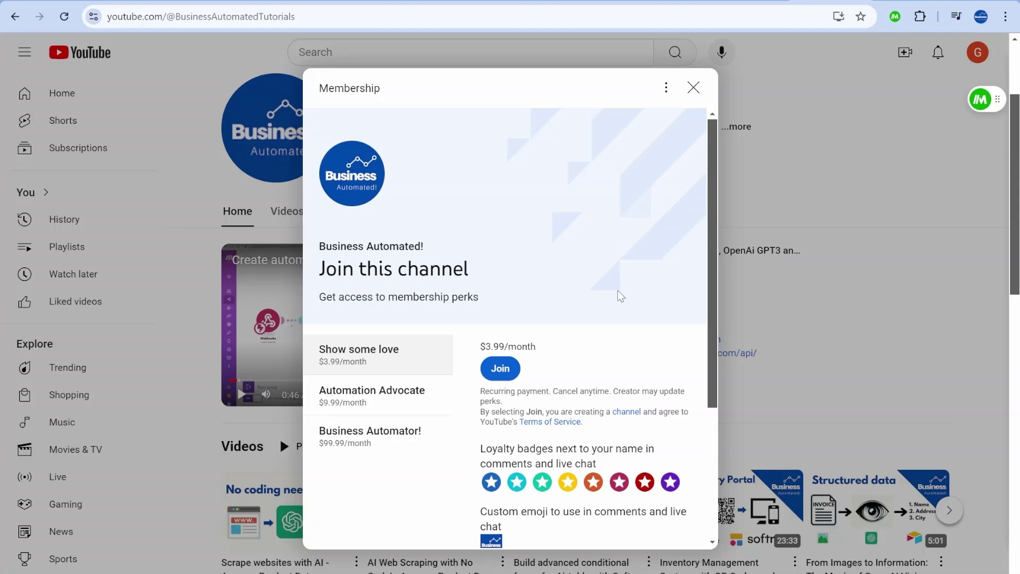
scroll(632, 379, "down", 1)
scroll(633, 378, "down", 2)
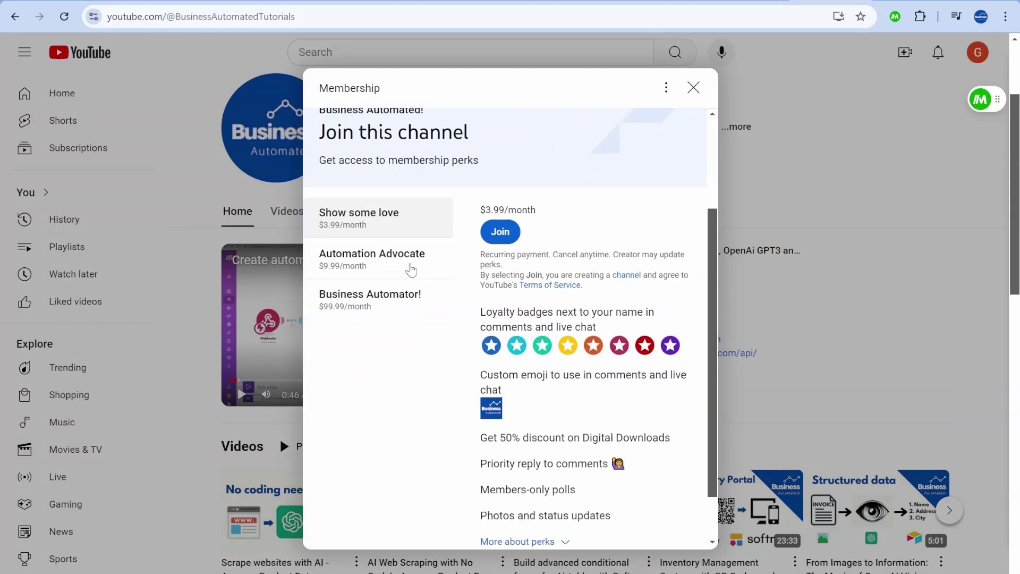
left_click(412, 271)
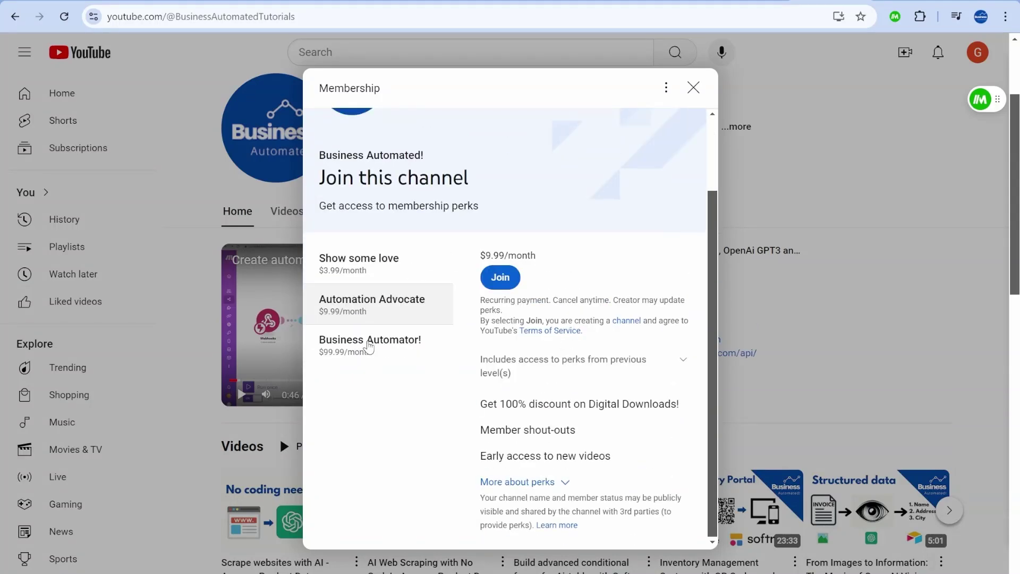
left_click(366, 346)
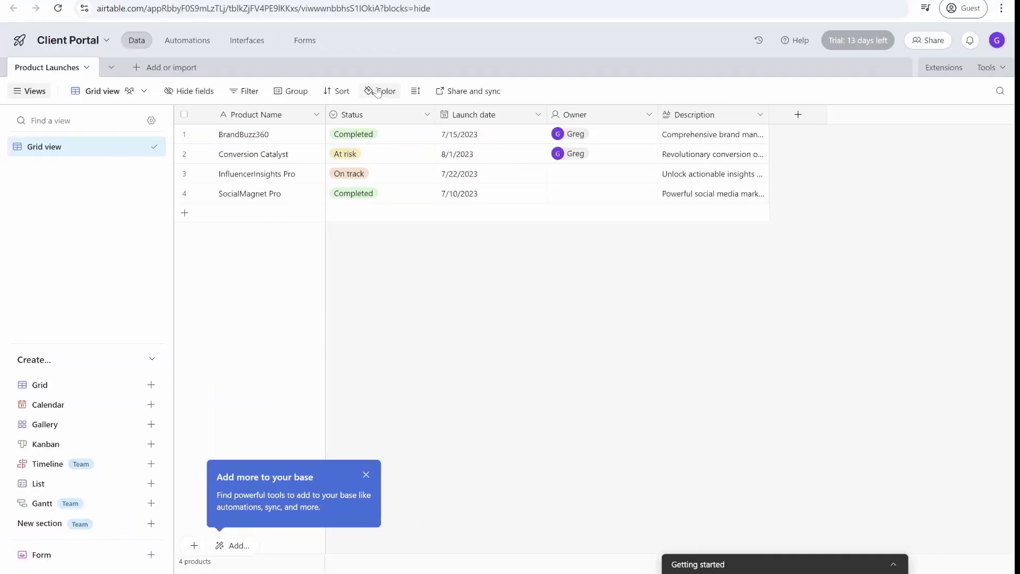
Select Conversion Catalyst's 8/1/2023 launch date and bring up the Share and sync options.
left_click(503, 156)
left_click(470, 91)
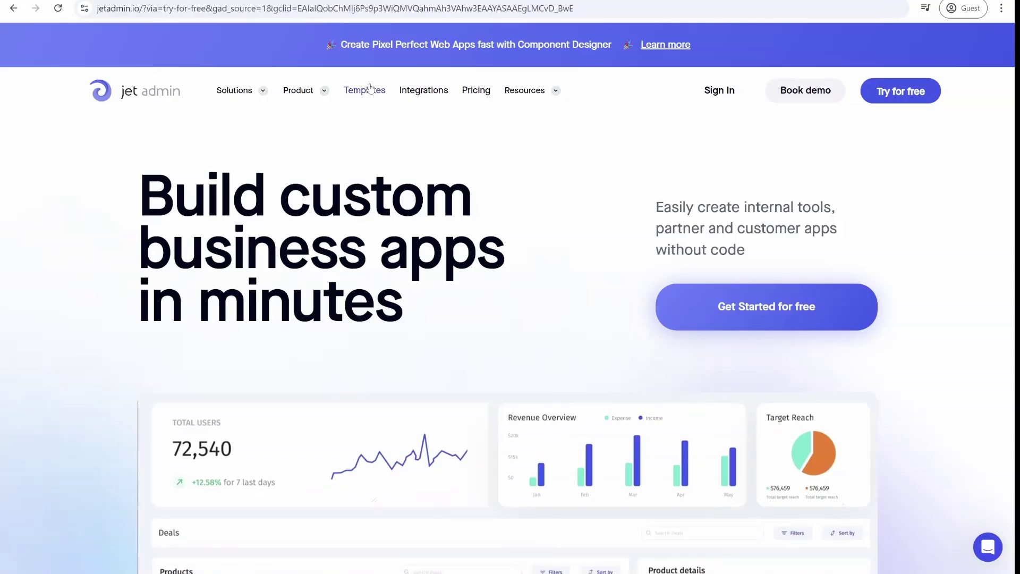
Scroll the Jet Admin homepage down to its demo dashboard.
scroll(371, 89, "down", 3)
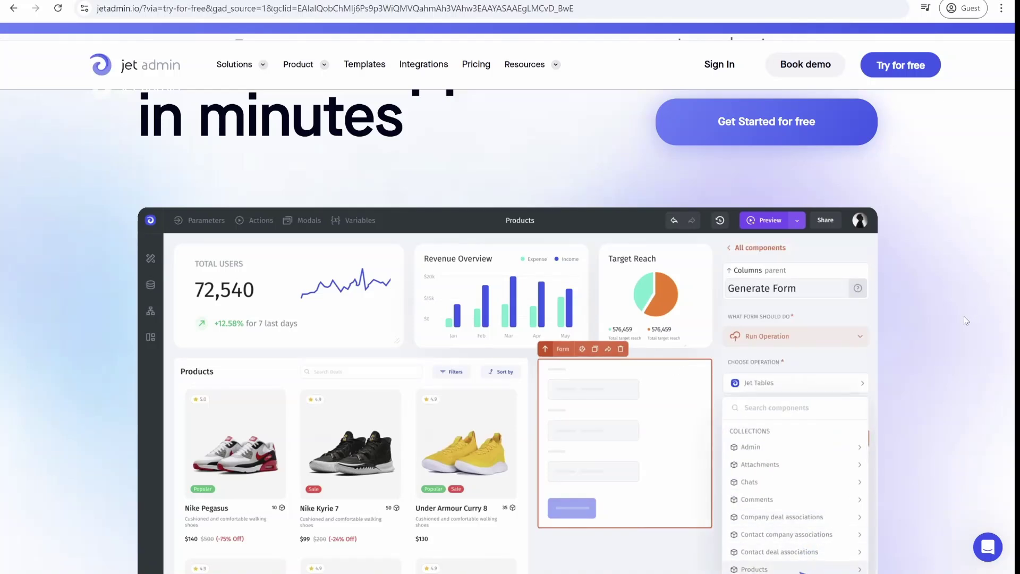
scroll(966, 320, "down", 1)
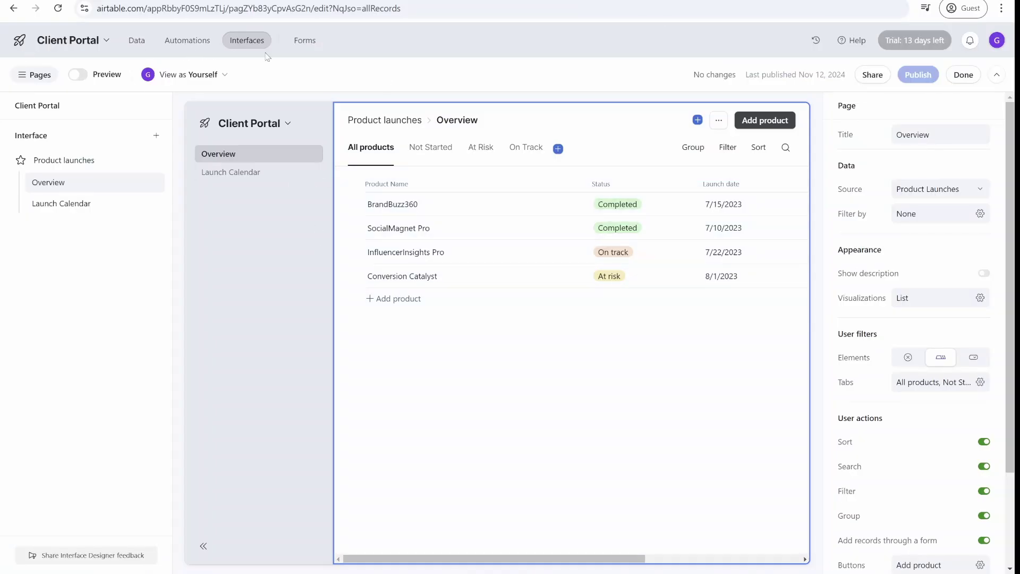
View the Launch Calendar and Overview pages, then check the Share dialog's roles, keeping Editor.
left_click(231, 174)
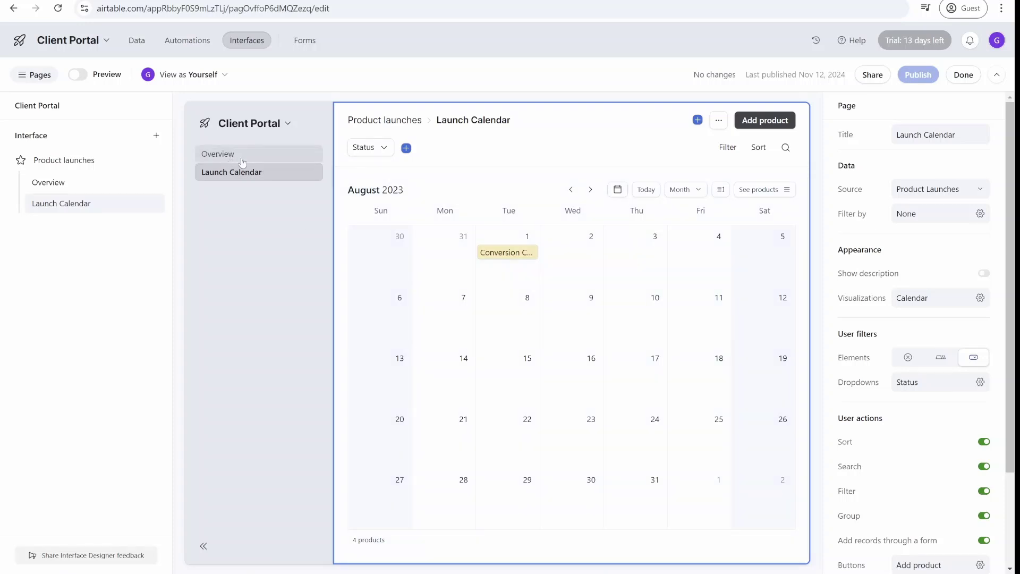
left_click(247, 160)
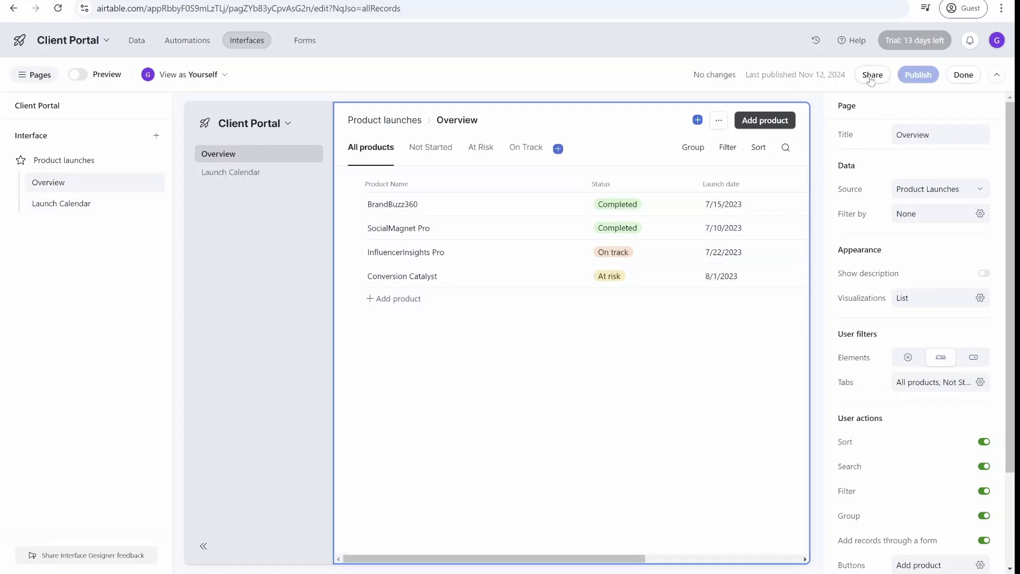
left_click(872, 75)
left_click(628, 326)
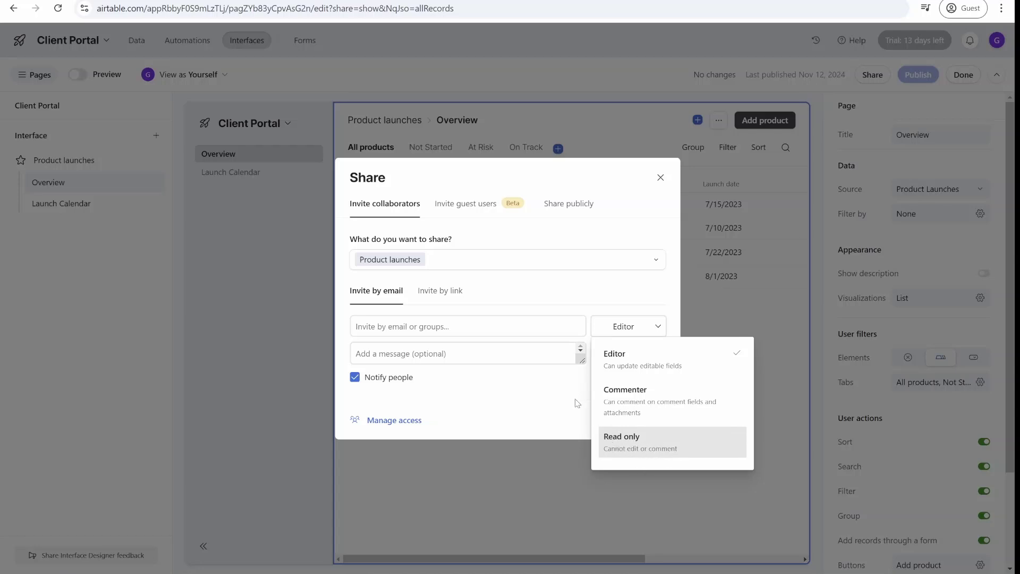
left_click(550, 384)
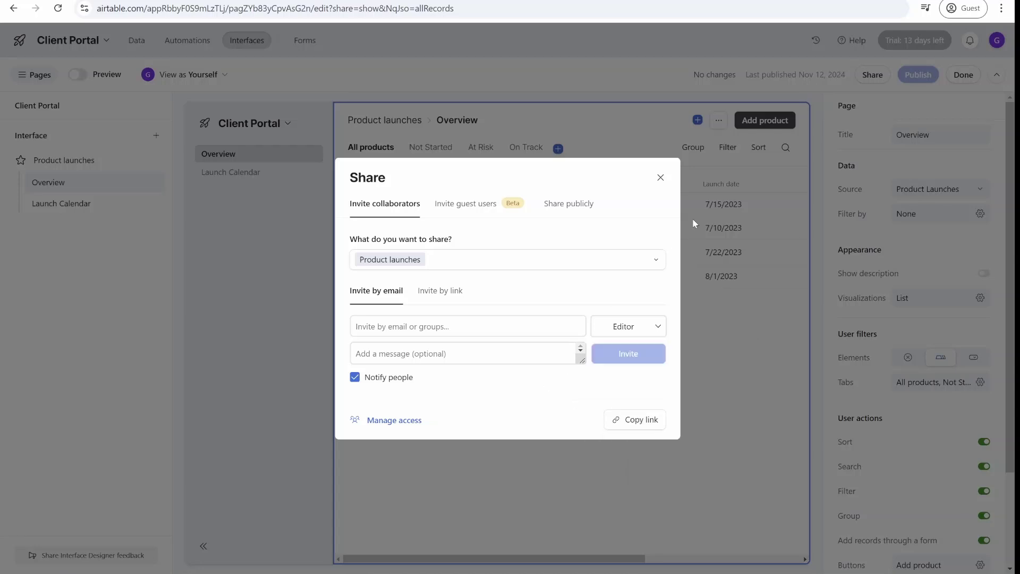
left_click(661, 177)
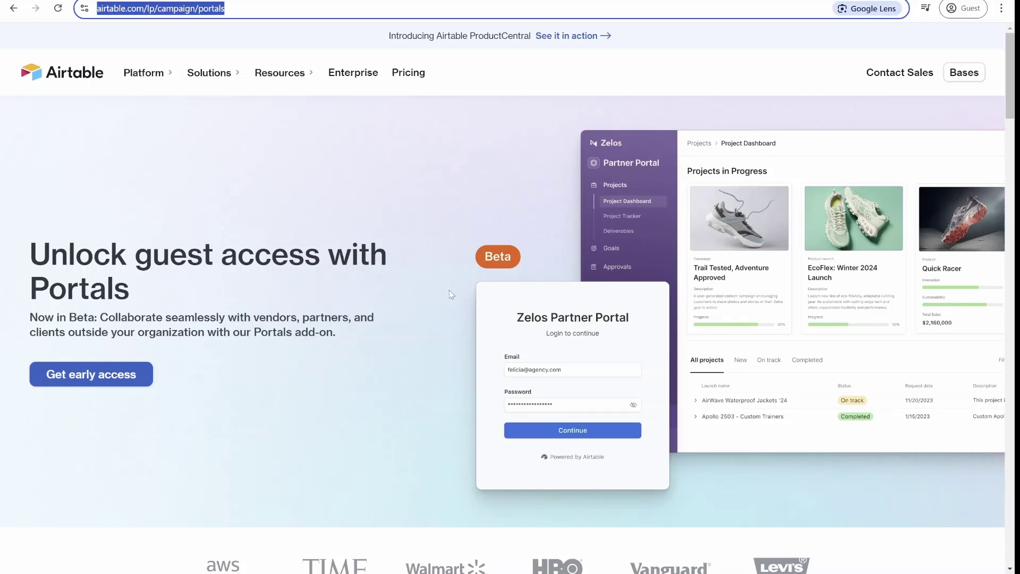
Read down the Portals page past the Granular permissions heading to the White-labeled experience section.
left_click(319, 316)
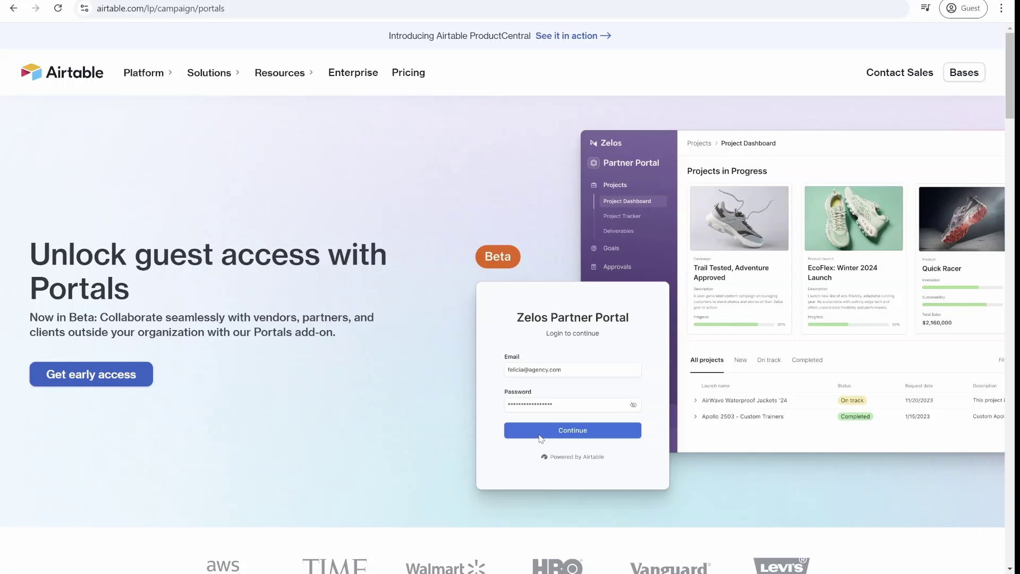
scroll(661, 341, "down", 1)
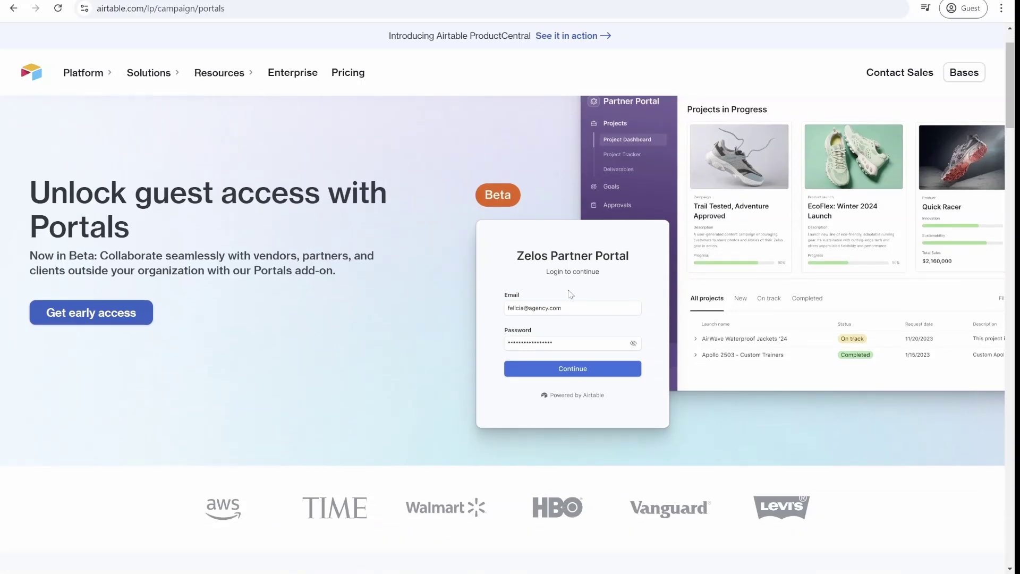
scroll(696, 297, "down", 6)
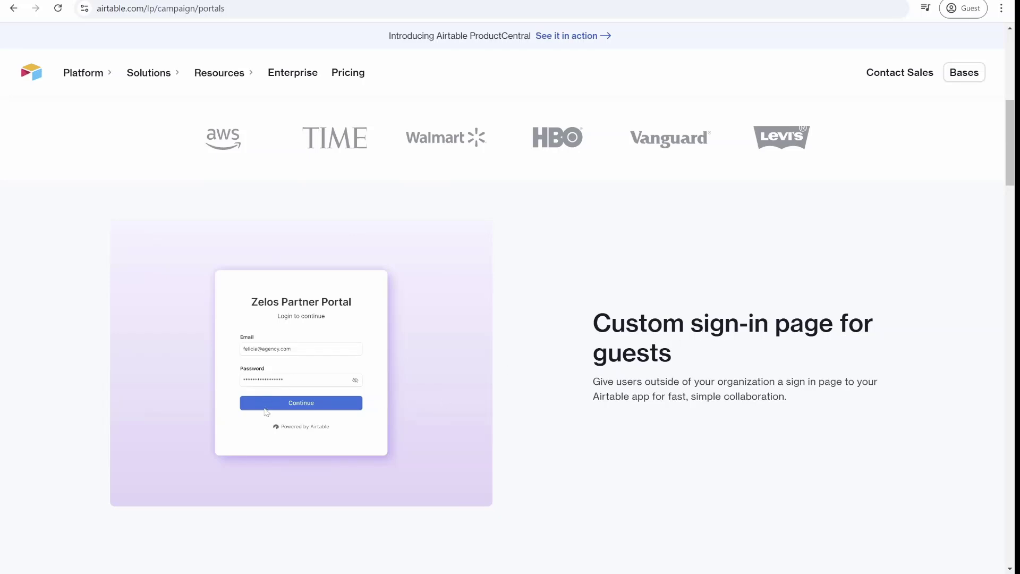
scroll(584, 298, "down", 7)
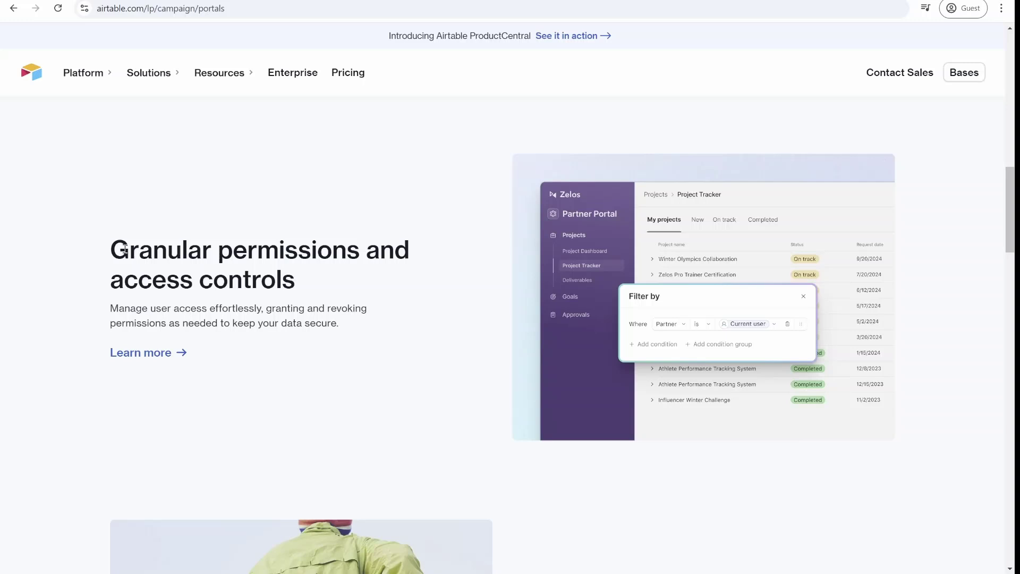
left_click_drag(124, 248, 462, 264)
left_click(472, 263)
scroll(781, 348, "down", 5)
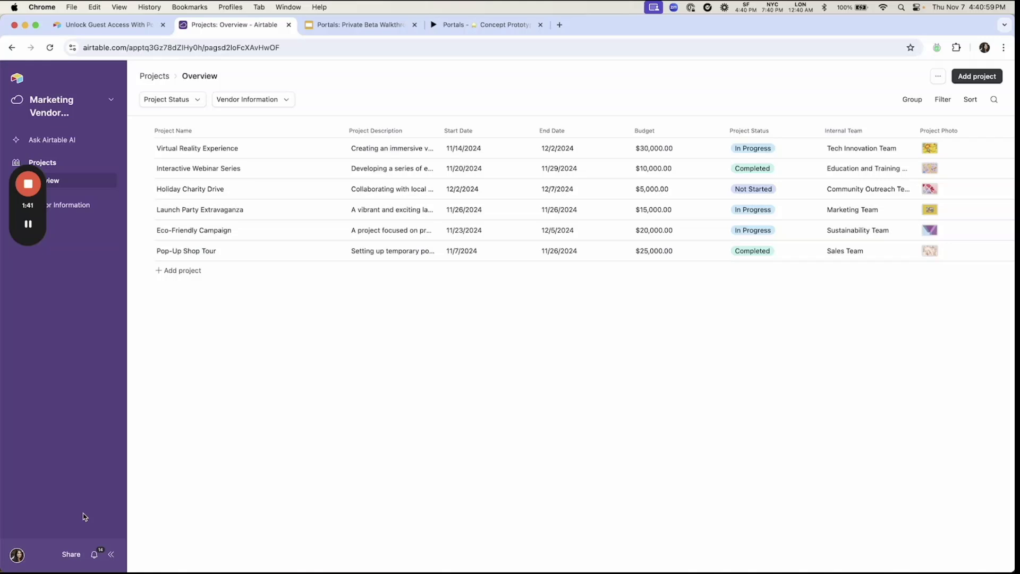
Enable guest invites for the app, sharing Vendor Information and Projects so all interfaces are included.
left_click(72, 554)
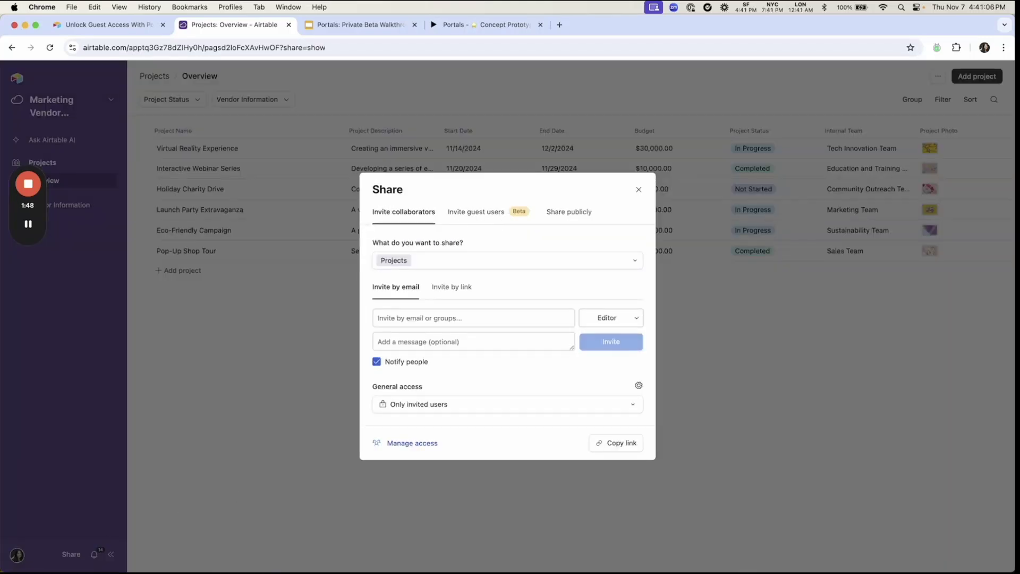
left_click(489, 218)
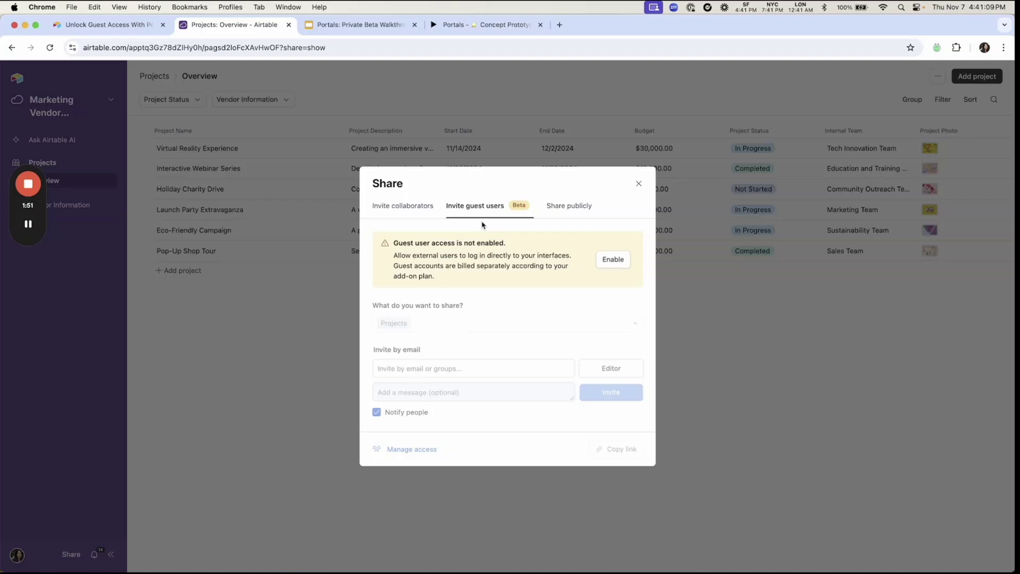
left_click(615, 270)
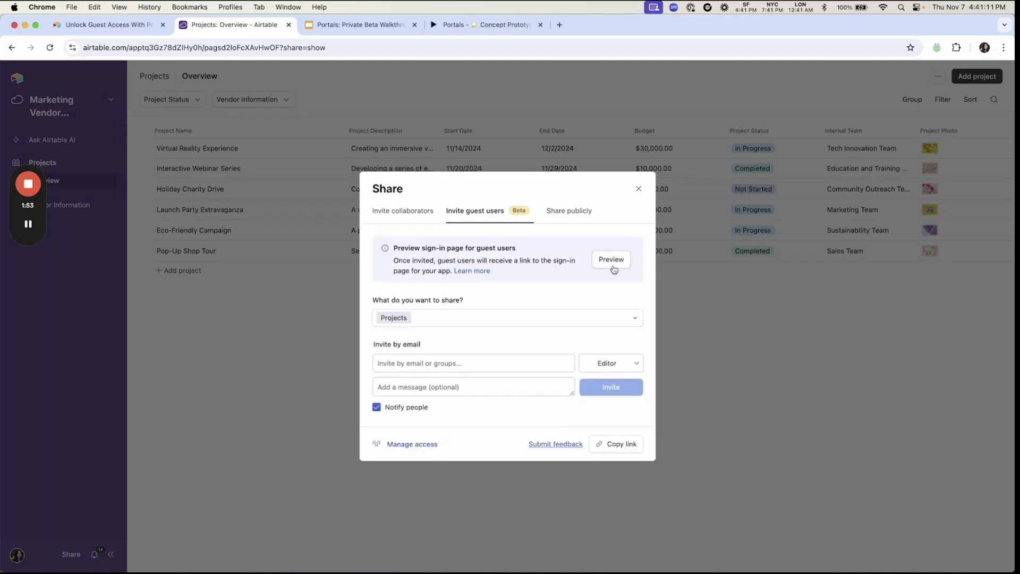
left_click(558, 320)
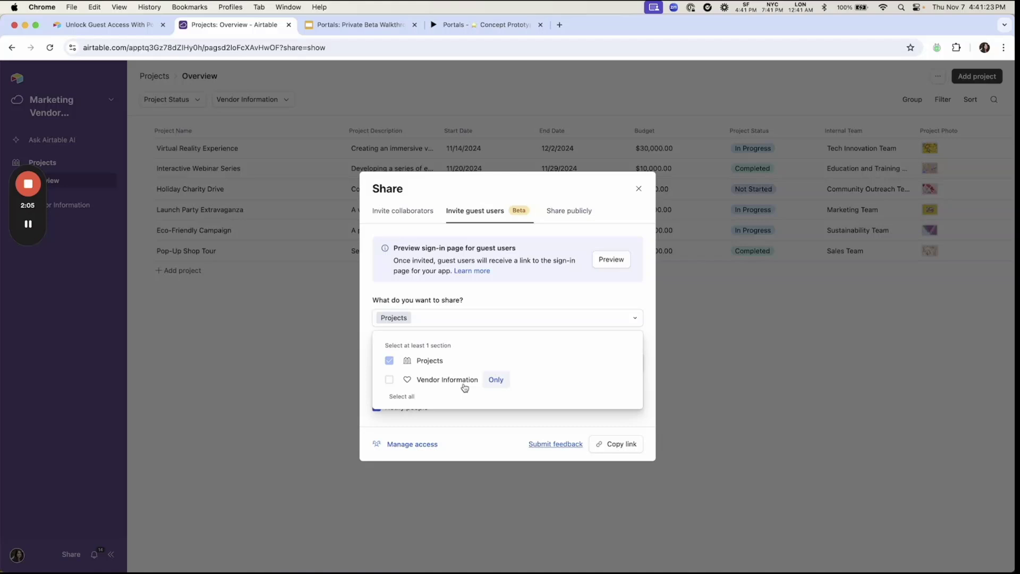
left_click(486, 384)
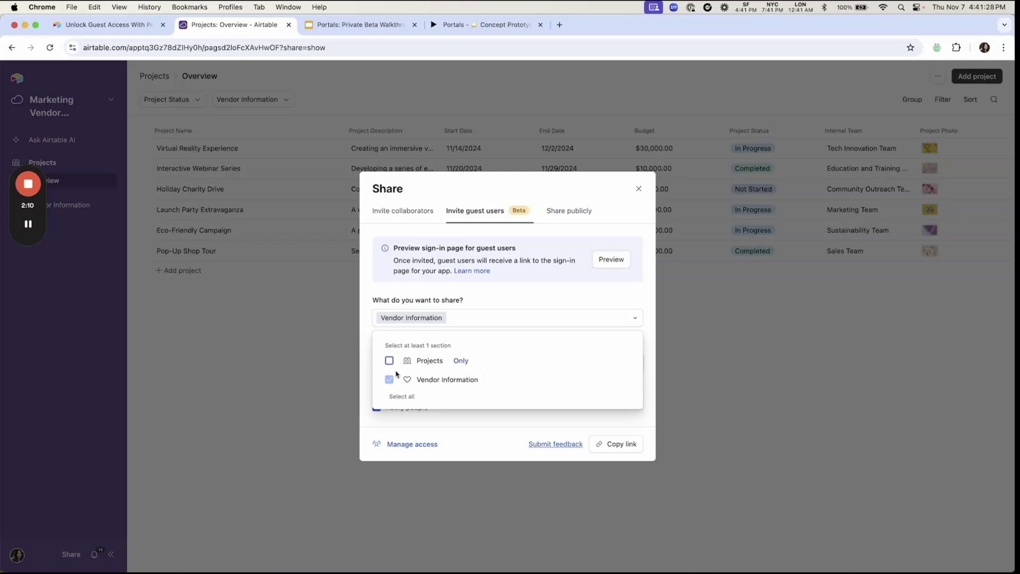
left_click(390, 361)
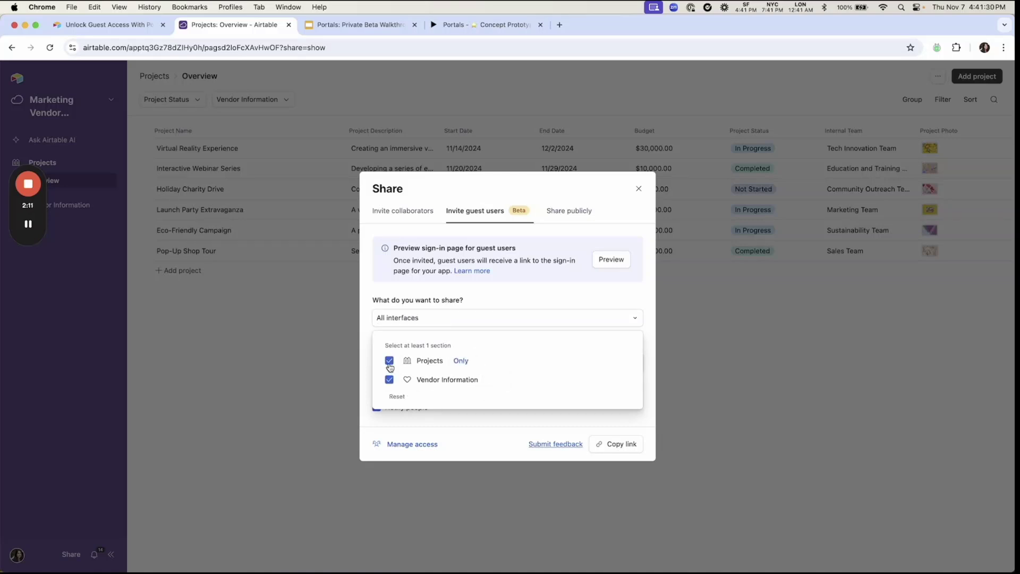
left_click(503, 306)
left_click(474, 364)
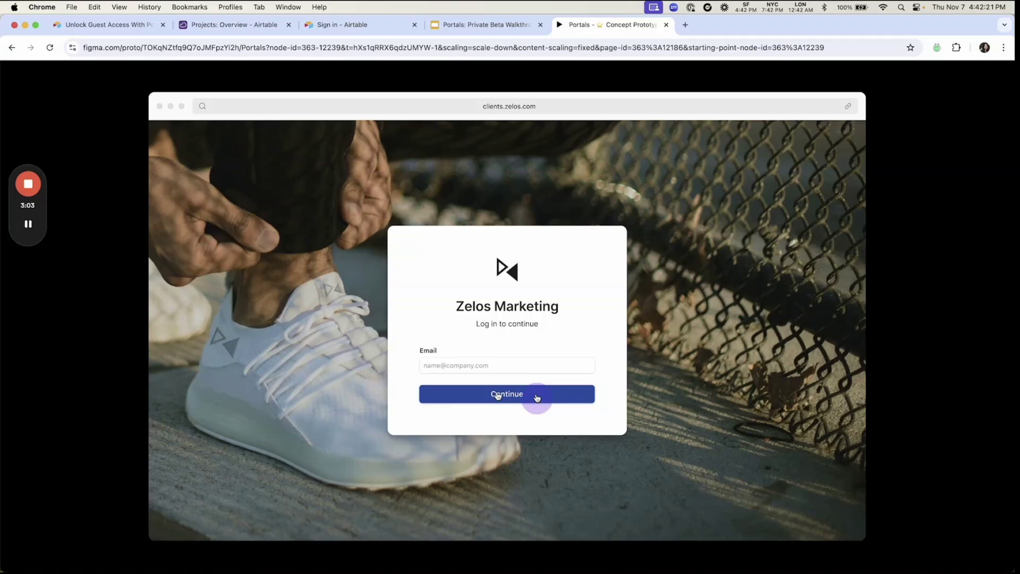
Continue past the Zelos Marketing prototype's email sign-in screen.
left_click(537, 397)
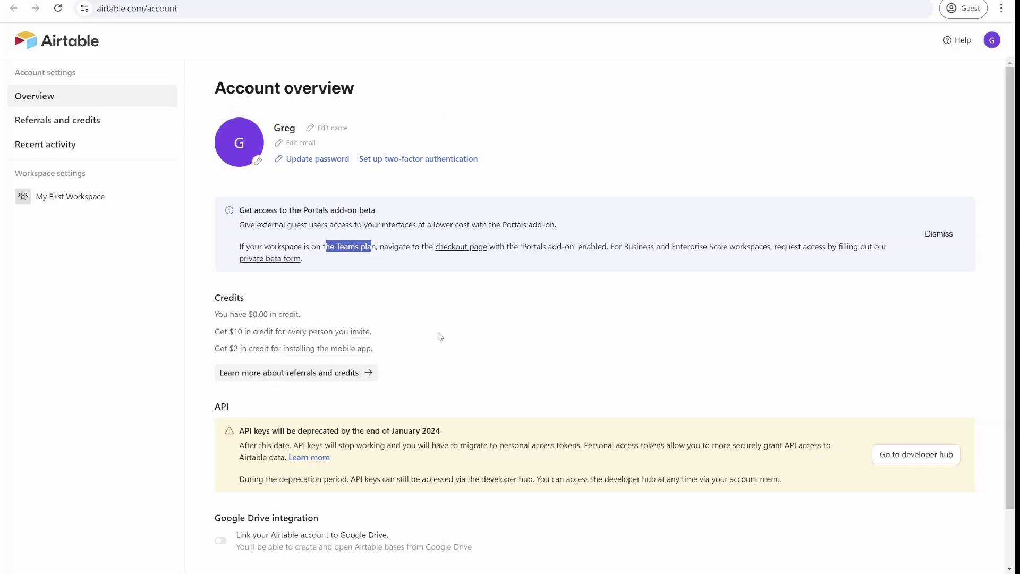
Highlight the Portals beta notes: Teams plan required, add-on for Business/Enterprise.
left_click(456, 298)
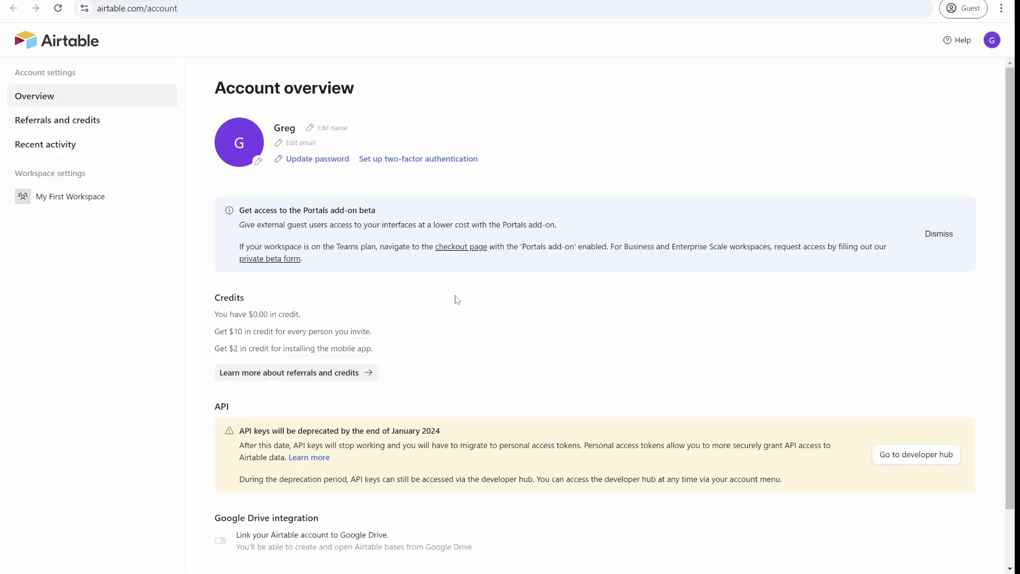
left_click_drag(259, 210, 613, 232)
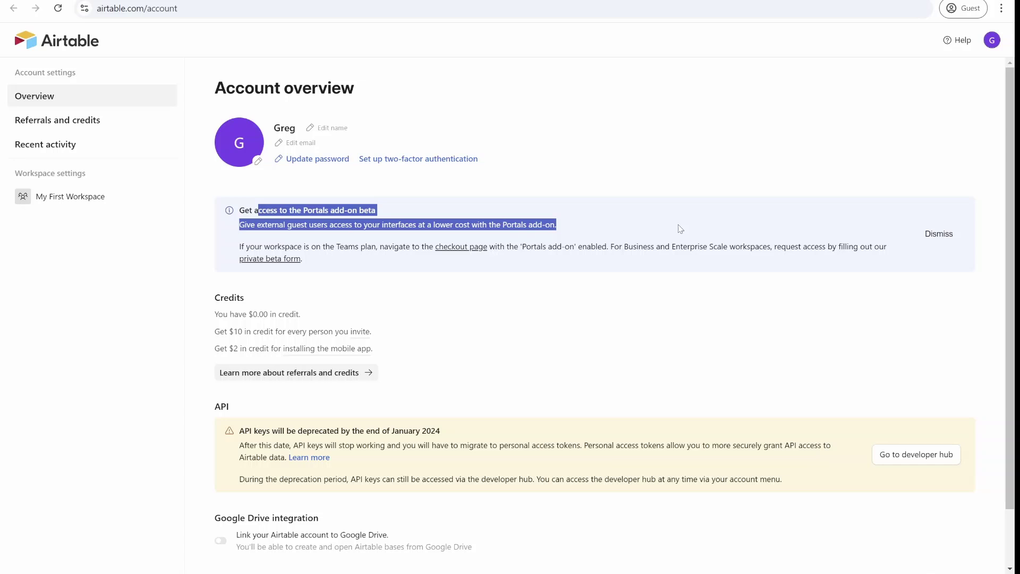
left_click_drag(335, 245, 362, 246)
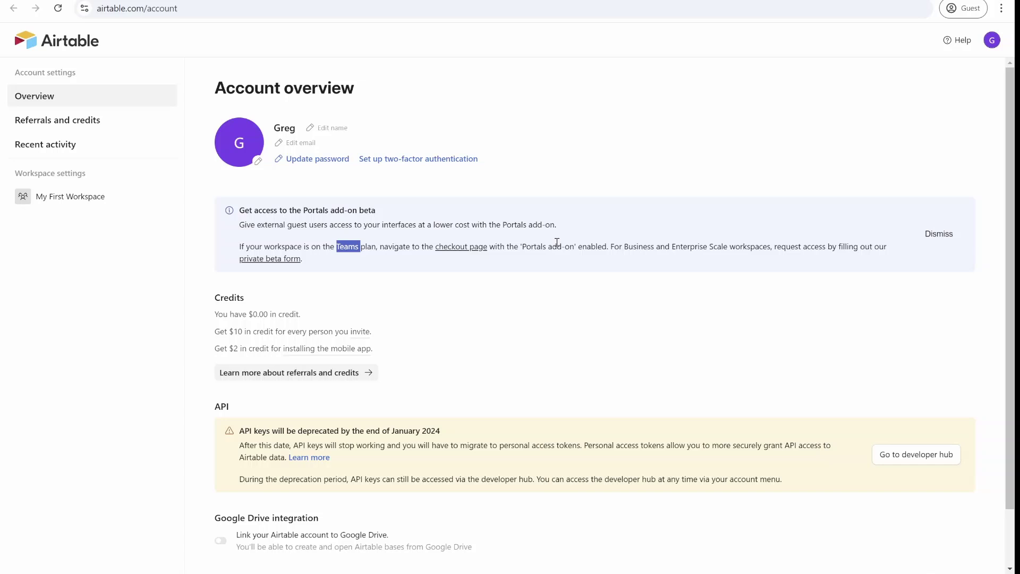
left_click_drag(524, 245, 736, 248)
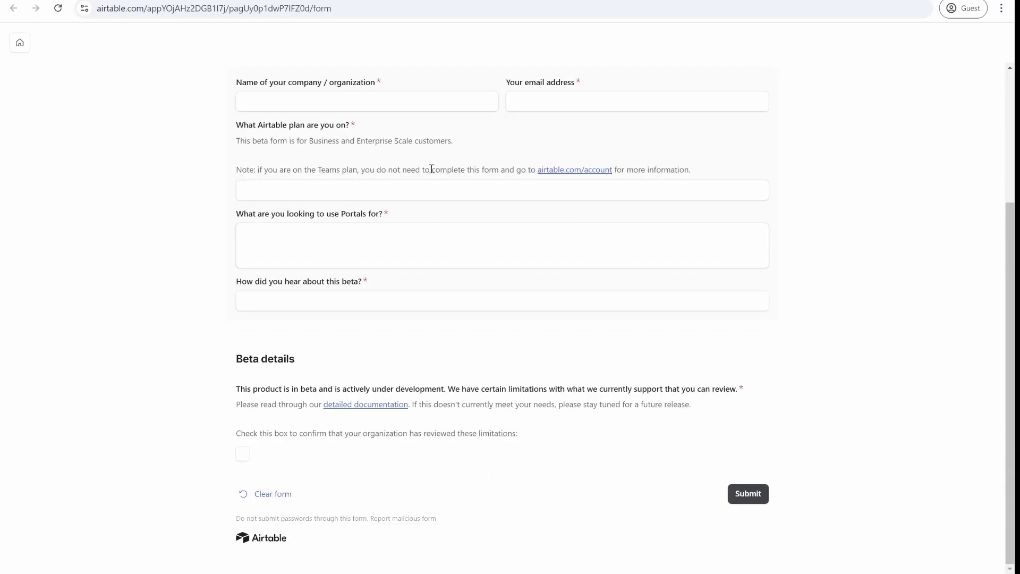
Cycle through the account overview, Portals beta form, pricing page and Team-plan checkout.
key("alt+Tab")
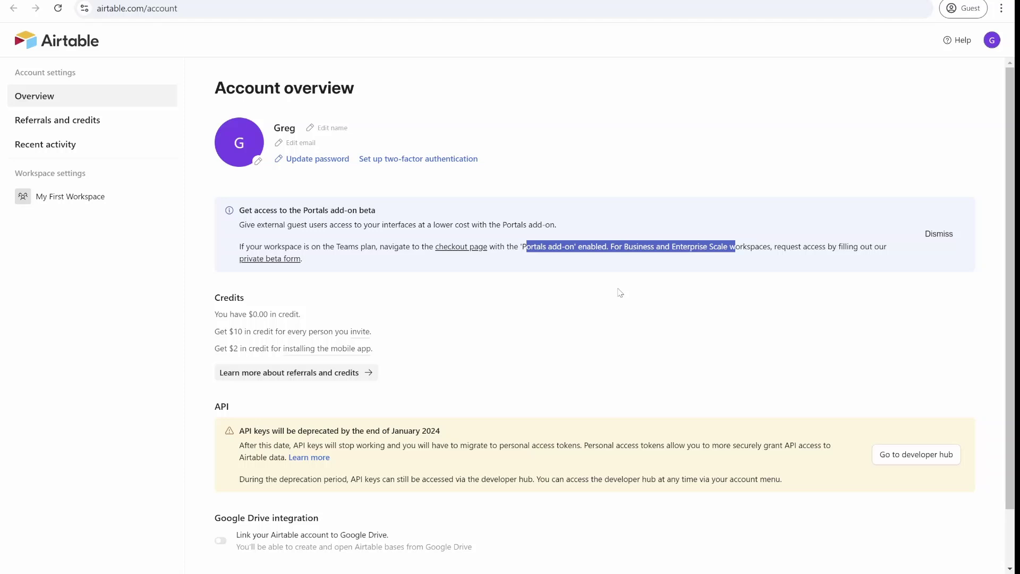
key("alt+Tab")
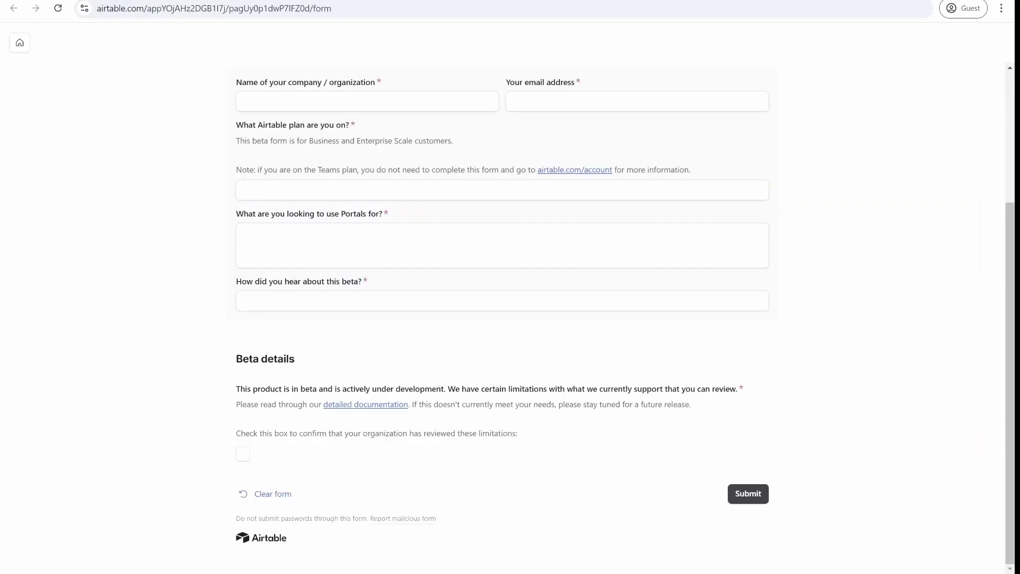
key("alt+Tab")
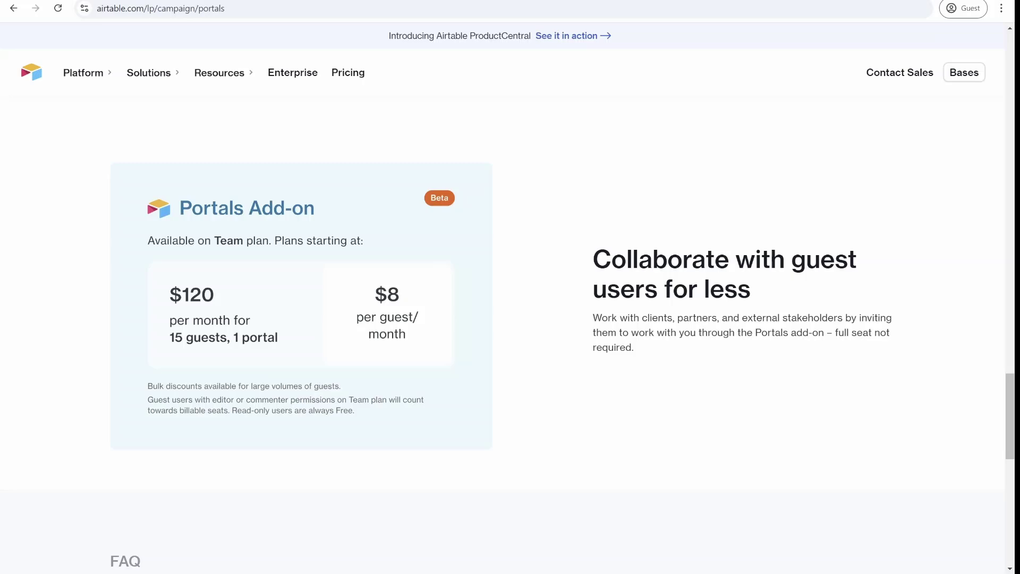
key("alt+Tab")
Toggle the Portals add-on off and back on, leaving 15 guests, 1 portal, $144 subtotal.
scroll(617, 269, "down", 2)
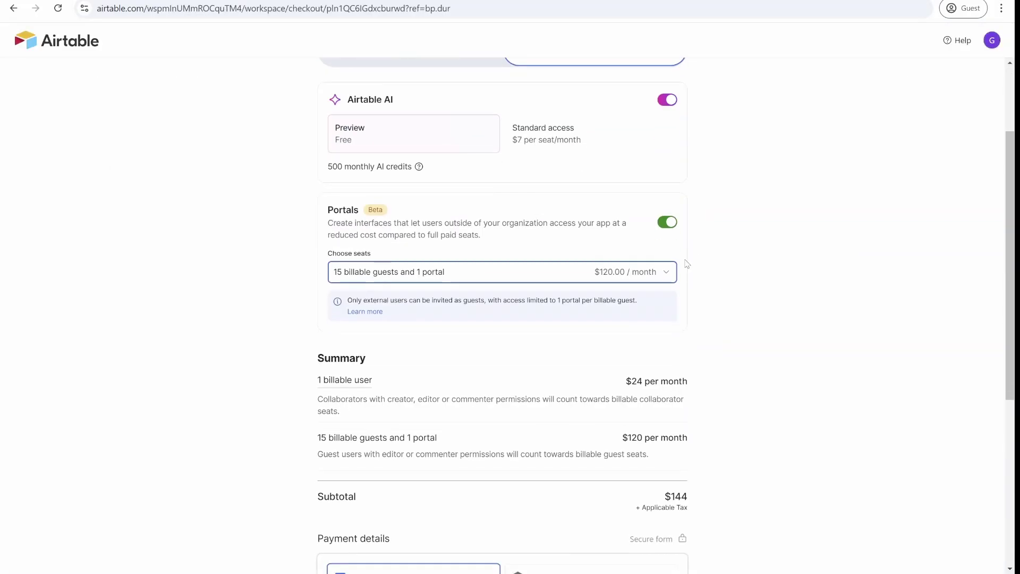
left_click(668, 221)
left_click(667, 221)
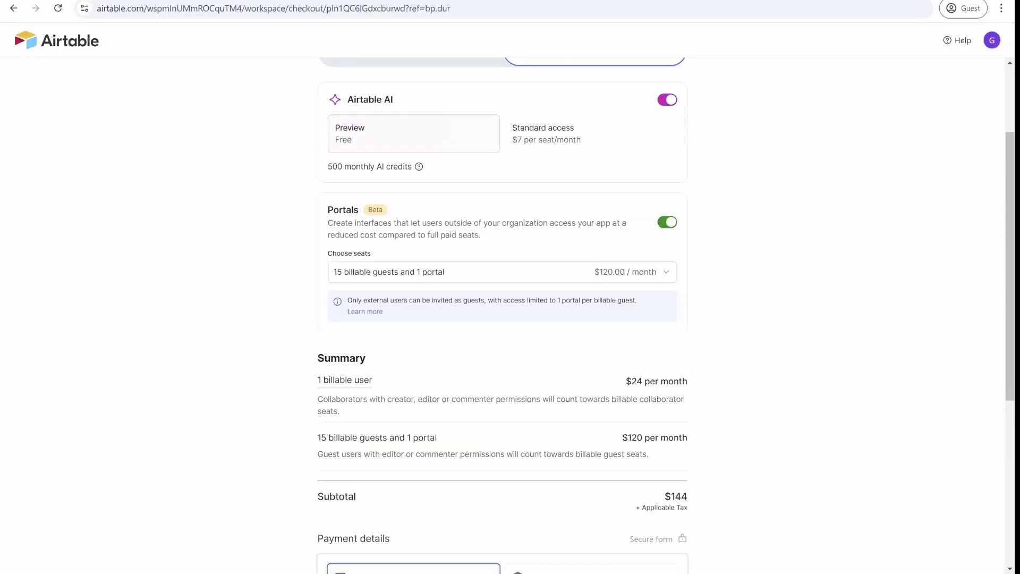
key("alt+Tab")
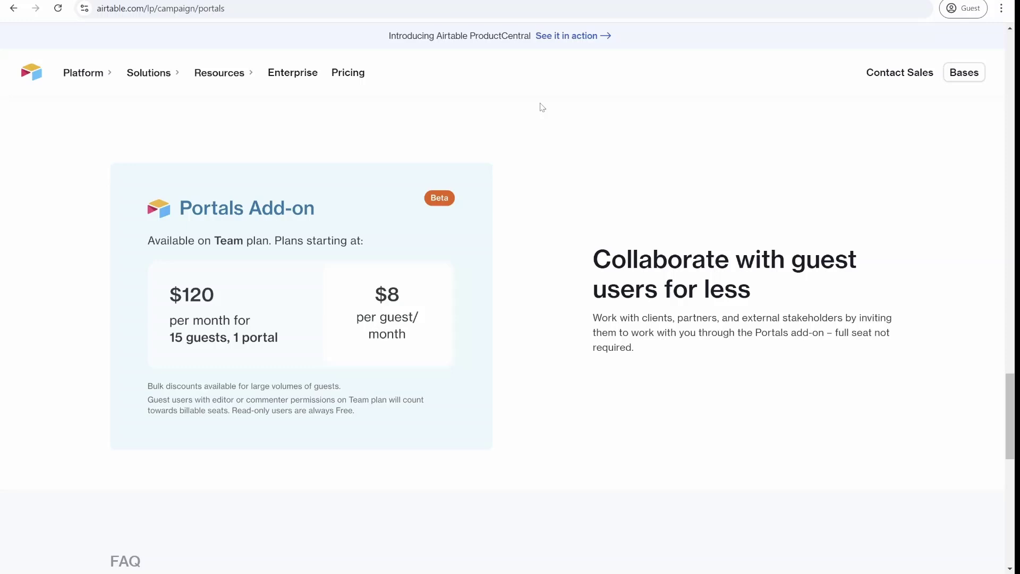
key("alt")
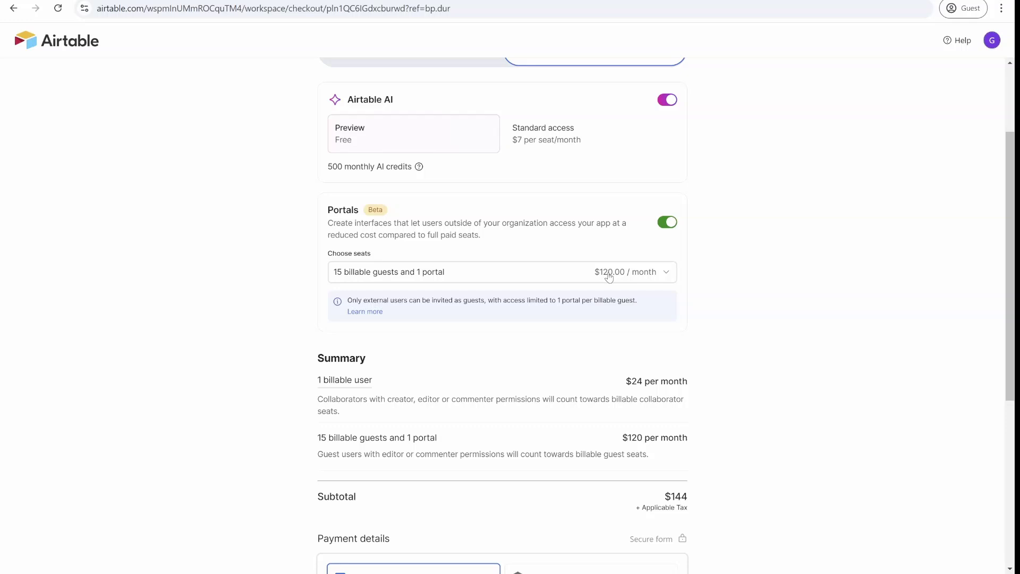
Review the guest seat tiers up to 500 guests, keeping 15 guests and 1 portal.
left_click(610, 276)
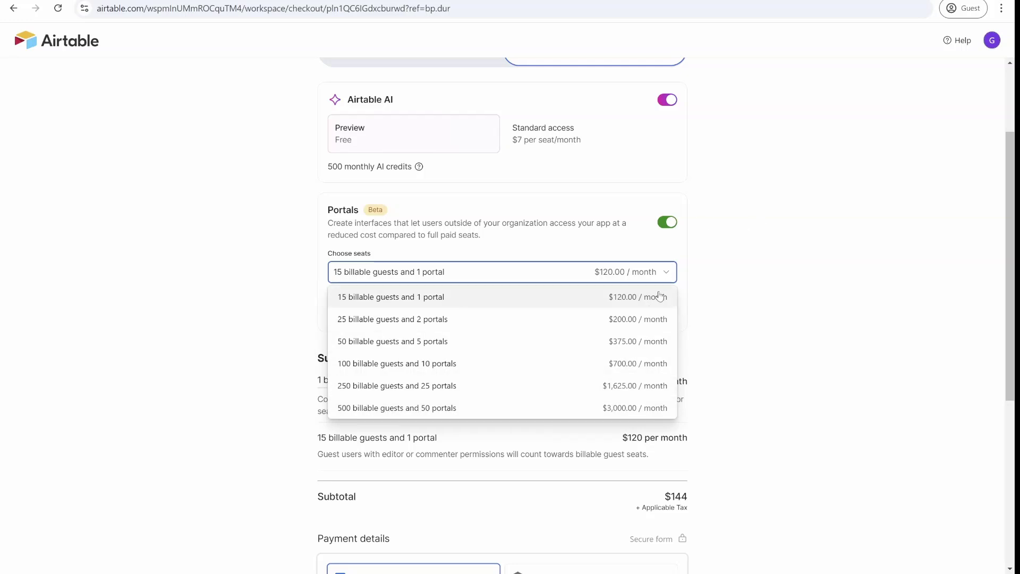
left_click(816, 243)
scroll(798, 265, "up", 2)
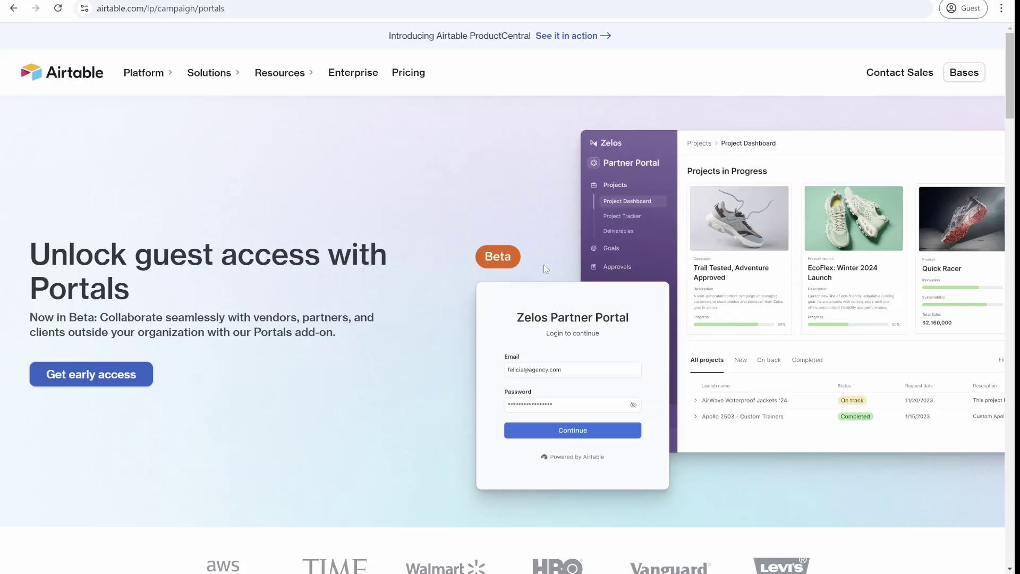
Scroll down through the Portals landing page's feature and use-case sections.
scroll(653, 319, "down", 1)
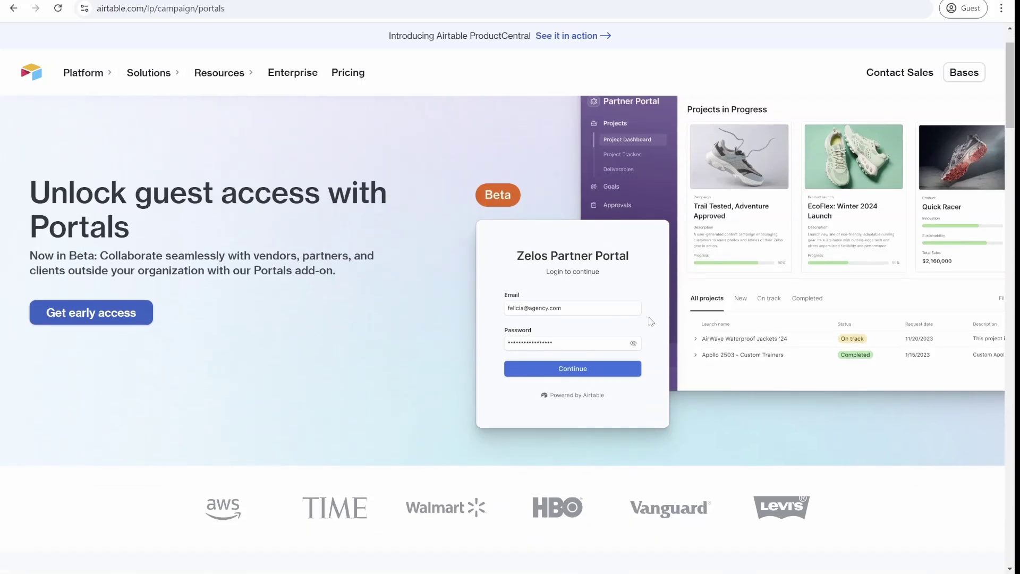
scroll(646, 320, "down", 7)
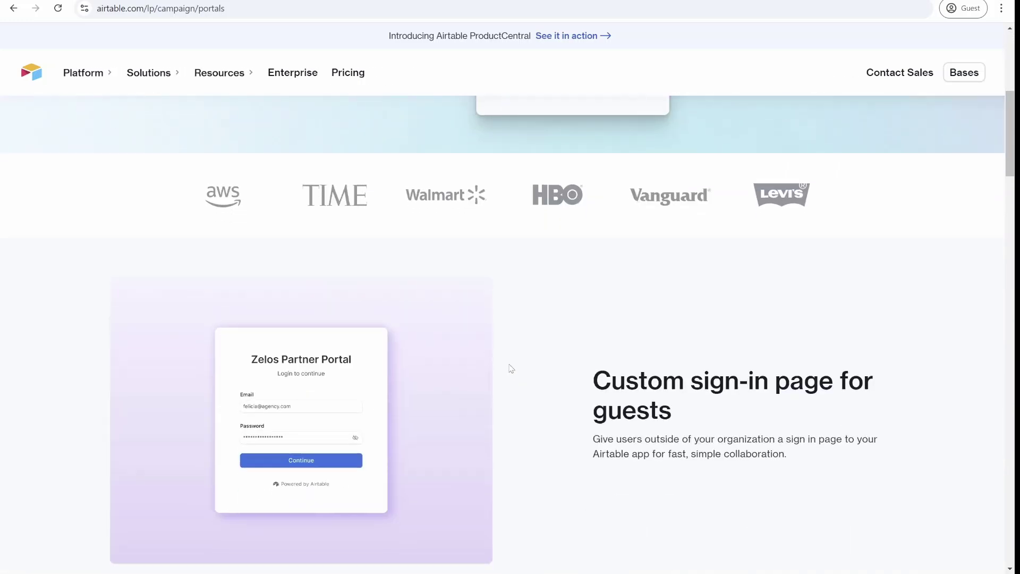
scroll(558, 376, "down", 6)
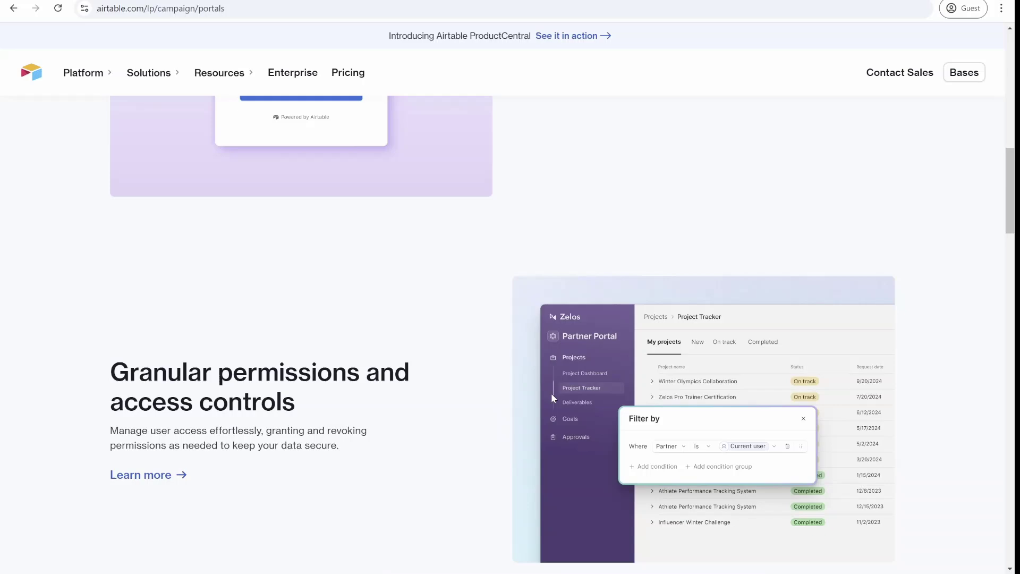
scroll(550, 394, "down", 2)
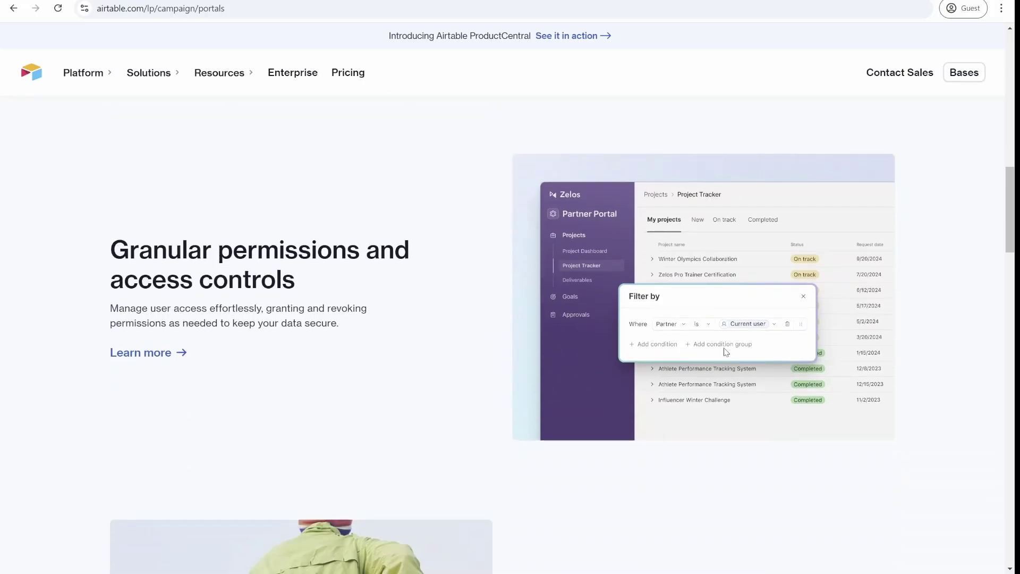
scroll(713, 335, "down", 3)
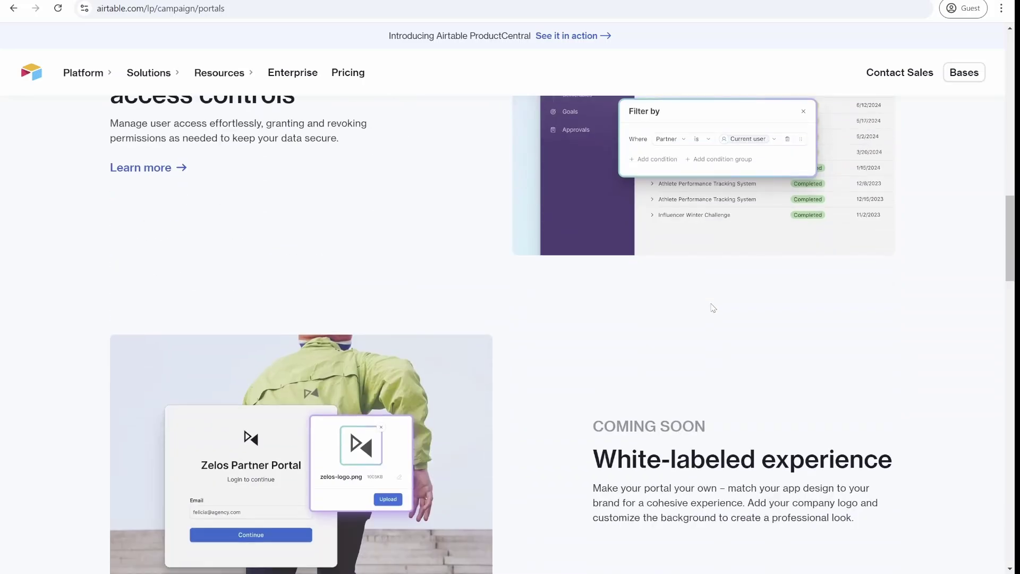
scroll(713, 309, "down", 9)
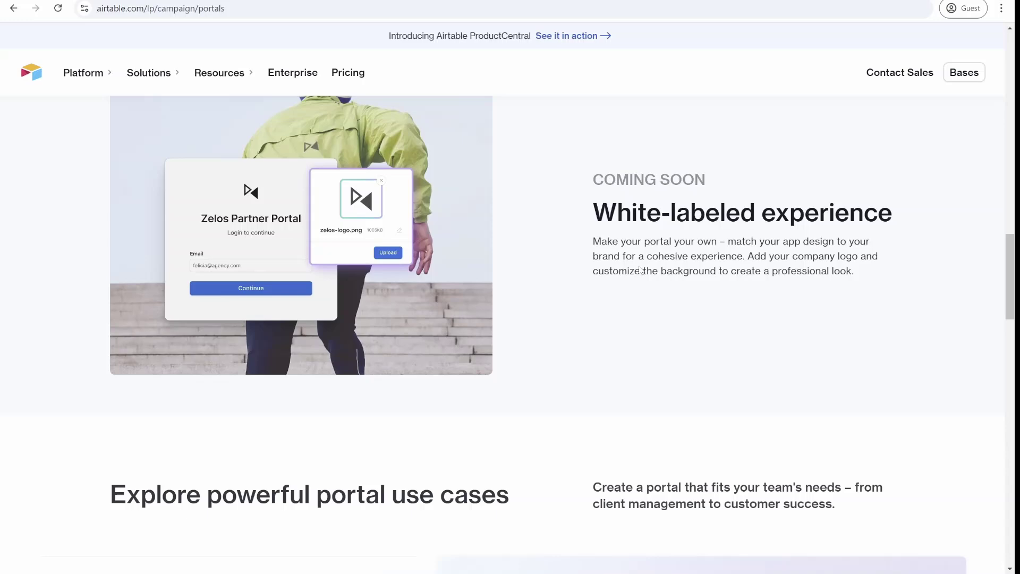
scroll(645, 277, "down", 2)
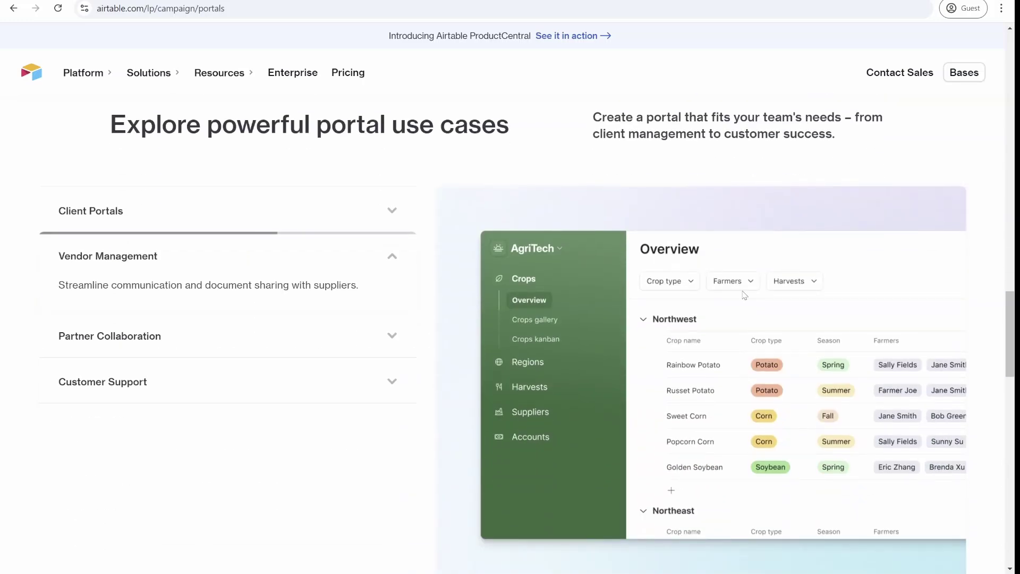
Expand the Partner Collaboration and Customer Support use cases, then return to the Team-plan checkout.
left_click(312, 349)
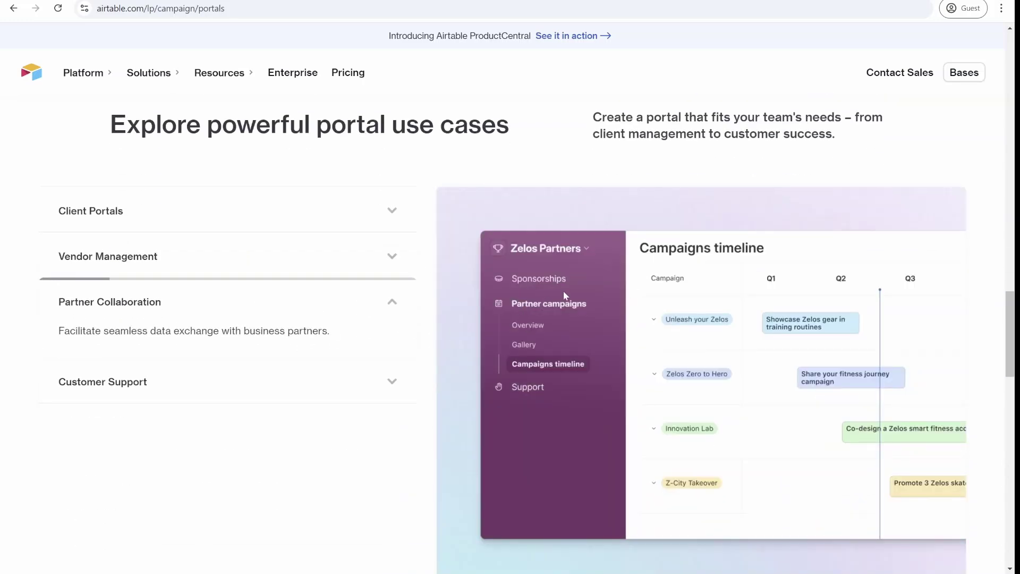
left_click(350, 388)
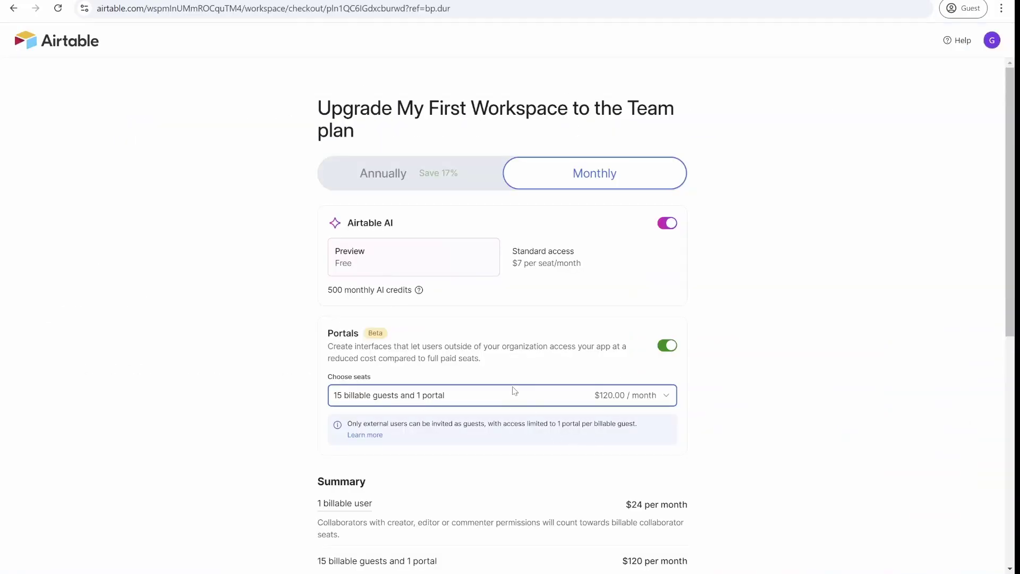
left_click(518, 396)
scroll(666, 440, "down", 3)
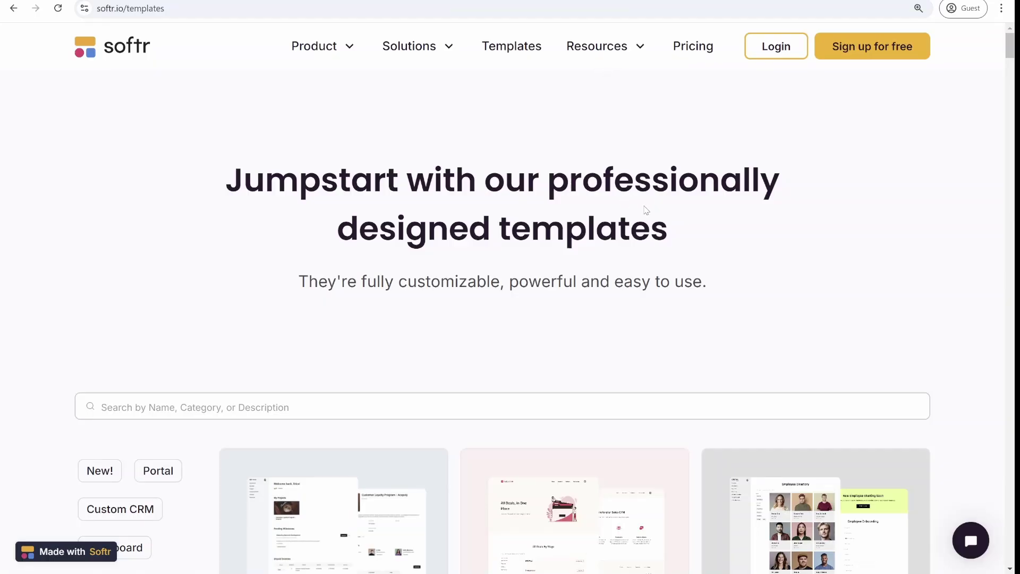
scroll(636, 269, "down", 2)
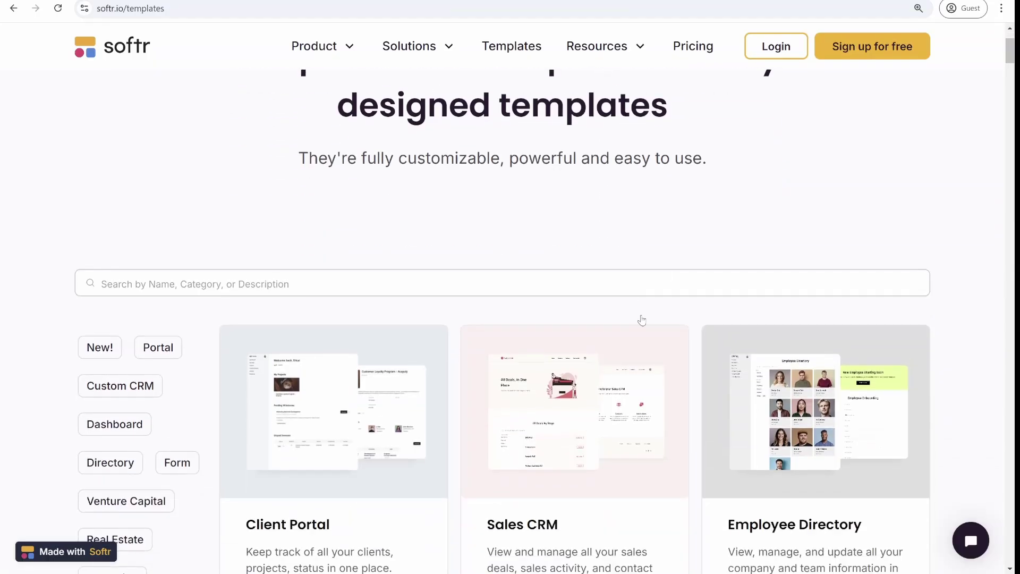
scroll(643, 319, "down", 2)
scroll(585, 319, "down", 2)
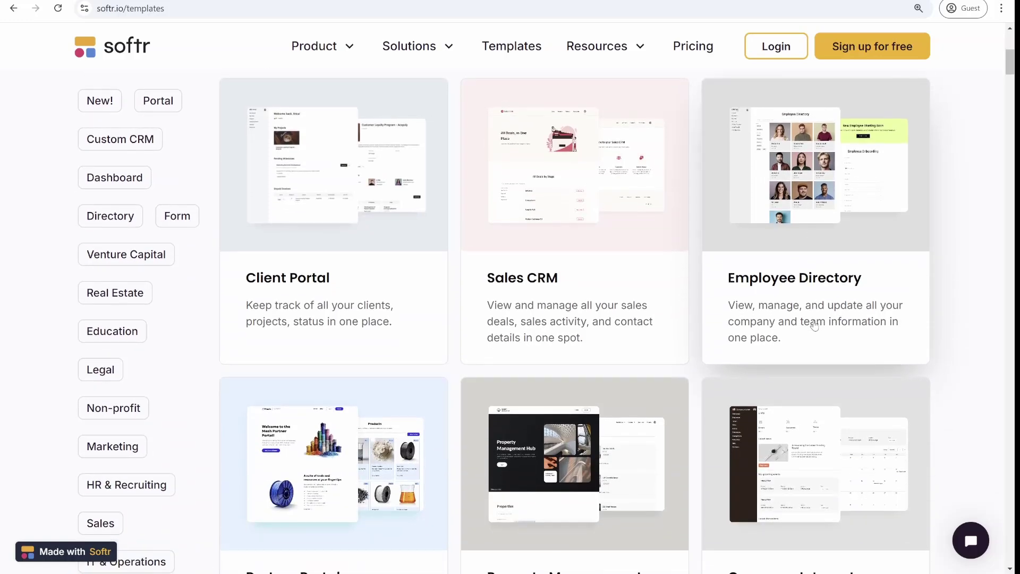
scroll(433, 396, "down", 5)
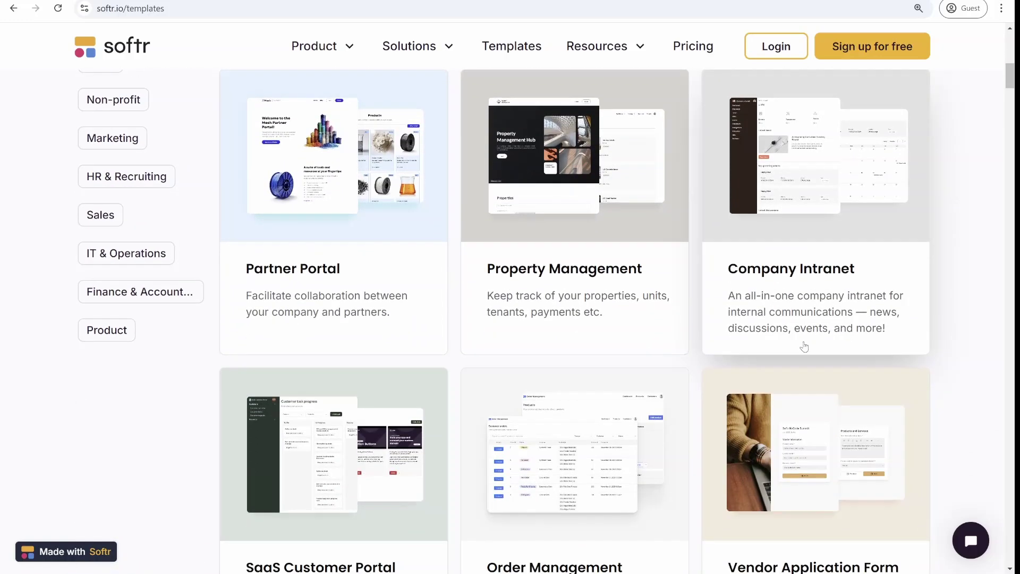
scroll(693, 292, "down", 3)
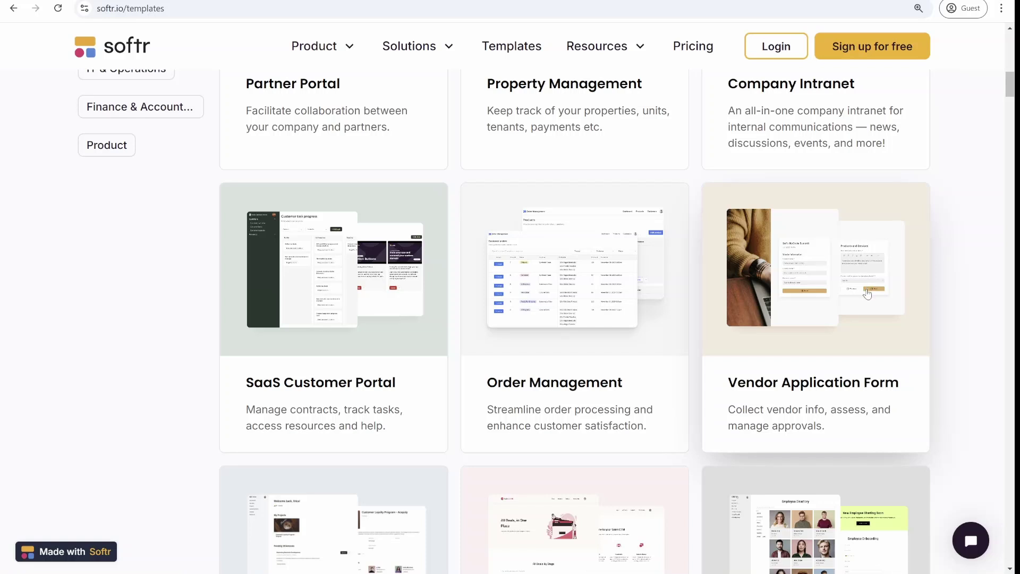
scroll(868, 288, "down", 2)
scroll(867, 289, "down", 2)
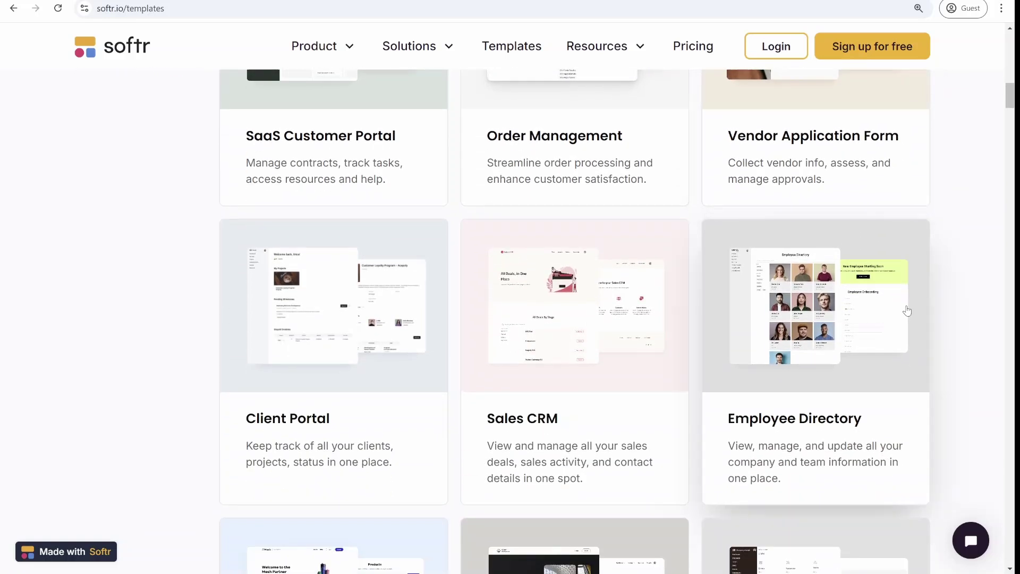
scroll(412, 368, "down", 2)
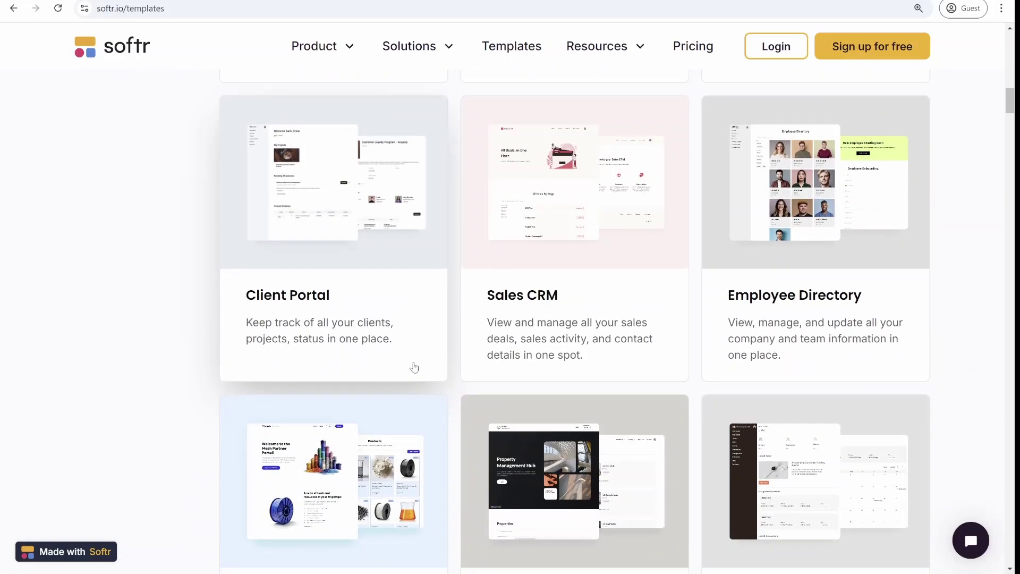
scroll(851, 389, "down", 3)
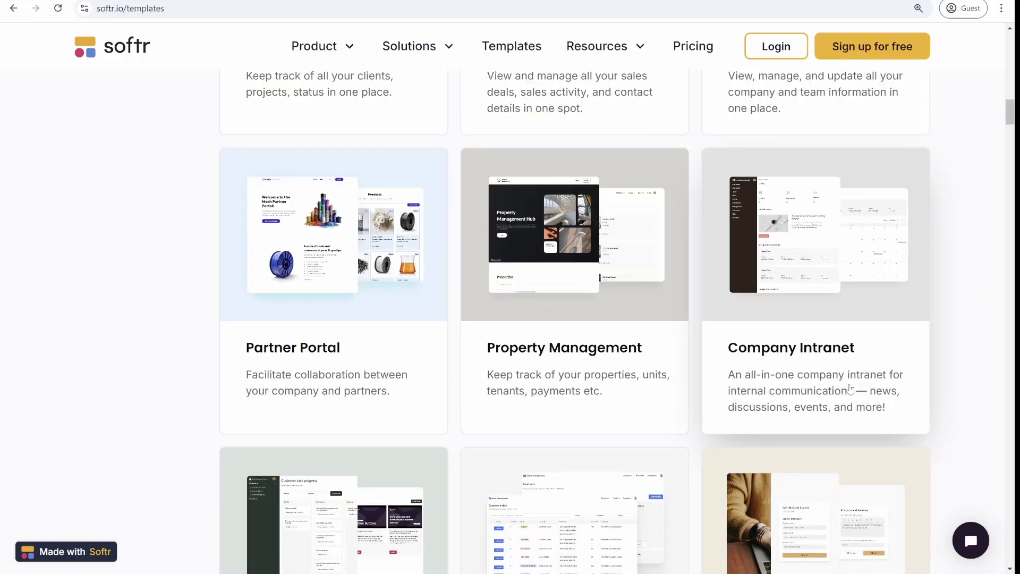
scroll(851, 390, "down", 2)
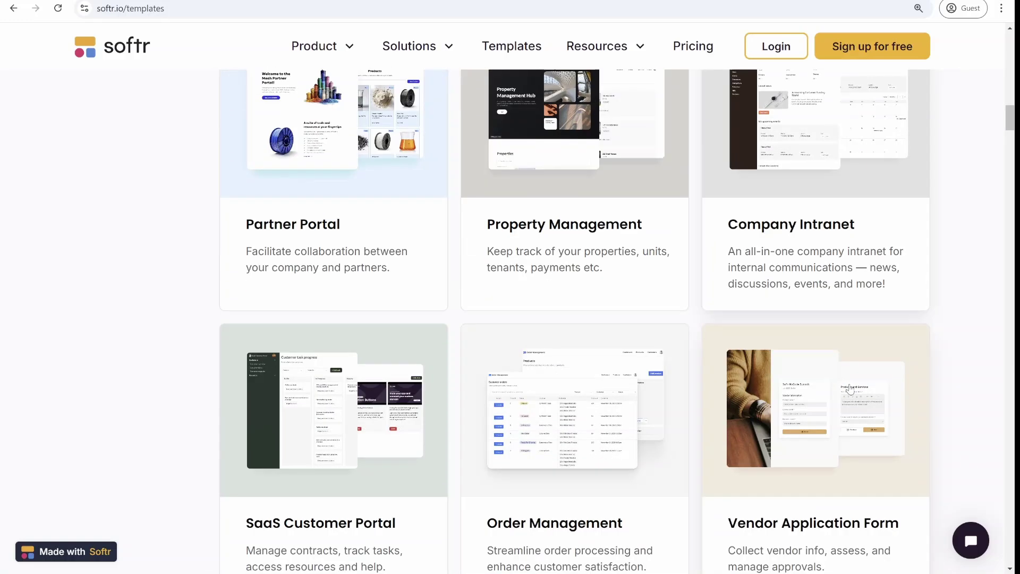
scroll(392, 453, "down", 1)
scroll(393, 453, "down", 1)
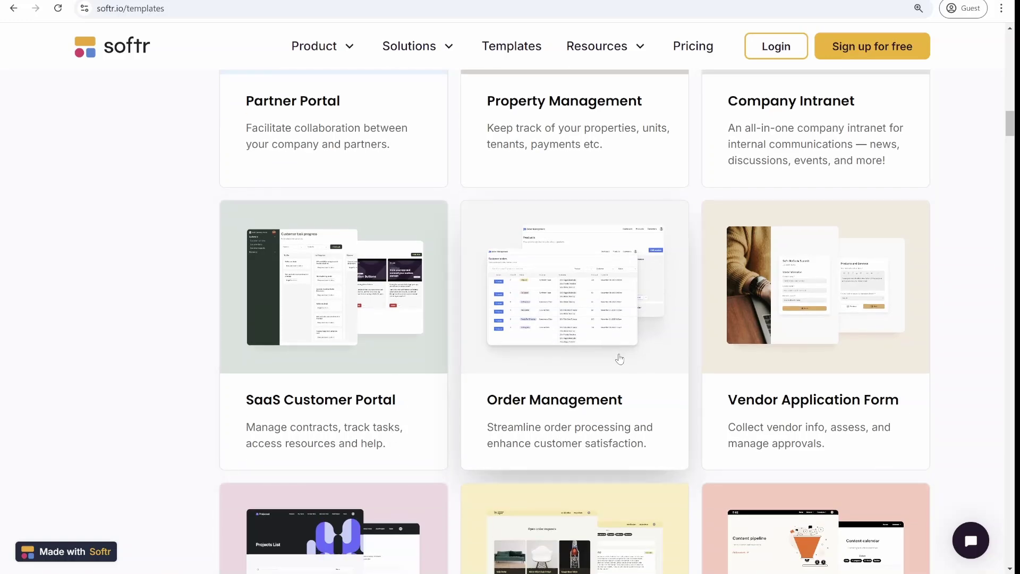
scroll(620, 358, "down", 2)
scroll(658, 368, "down", 8)
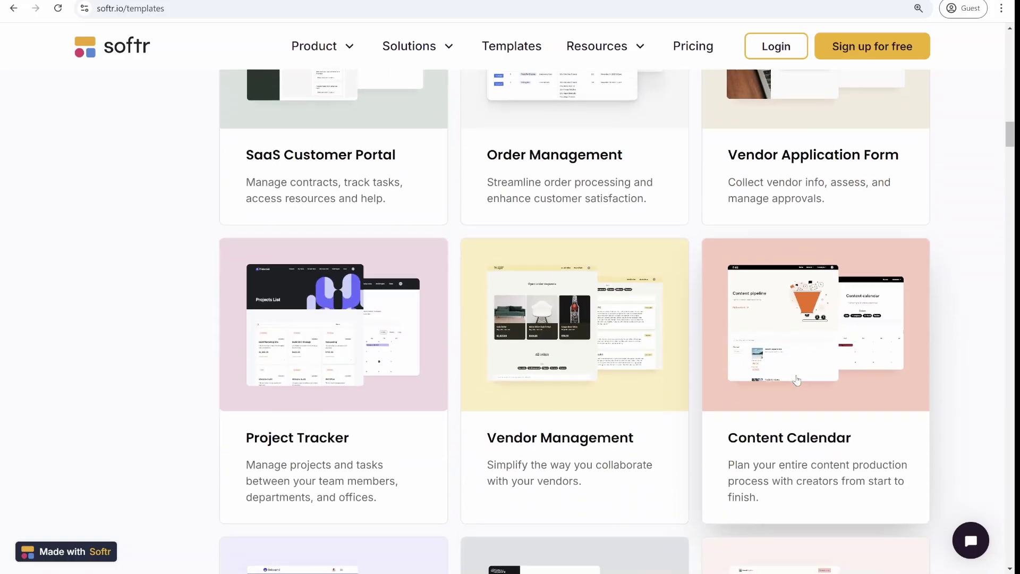
scroll(315, 350, "down", 1)
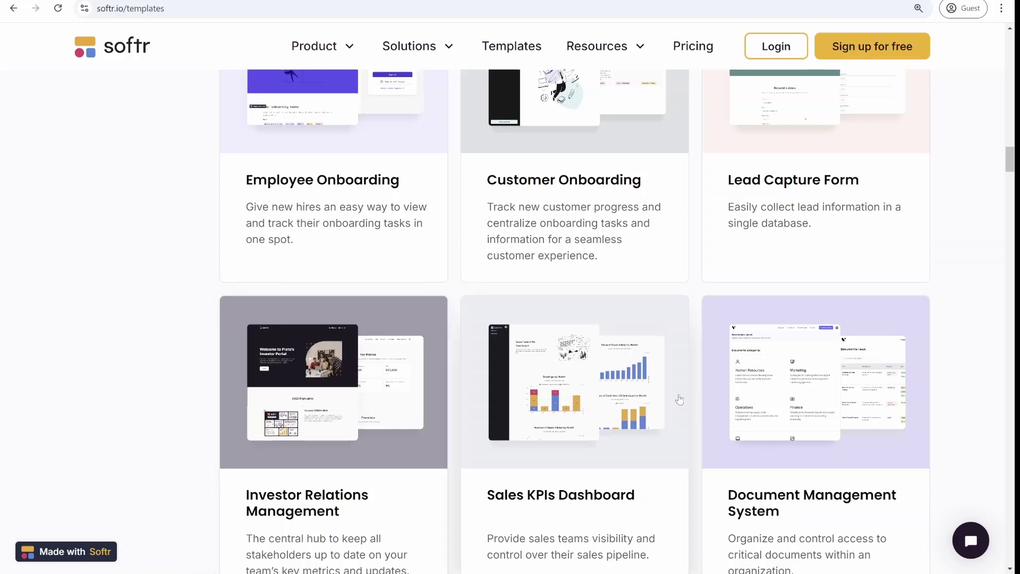
scroll(677, 394, "down", 6)
scroll(758, 415, "down", 6)
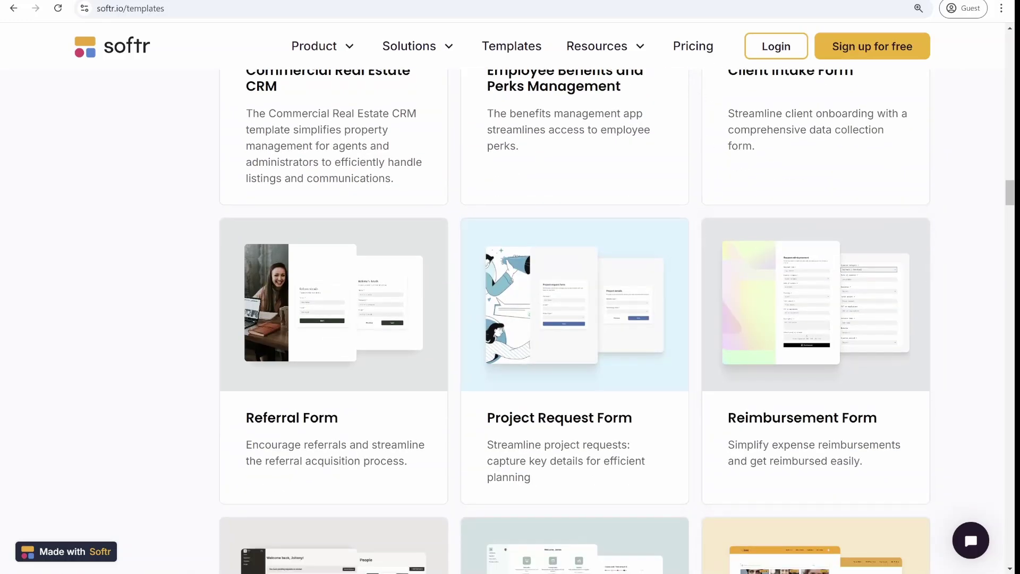
From Softr's home page, skim the Notion data-source portal page, then return to the home page.
key("alt+Left")
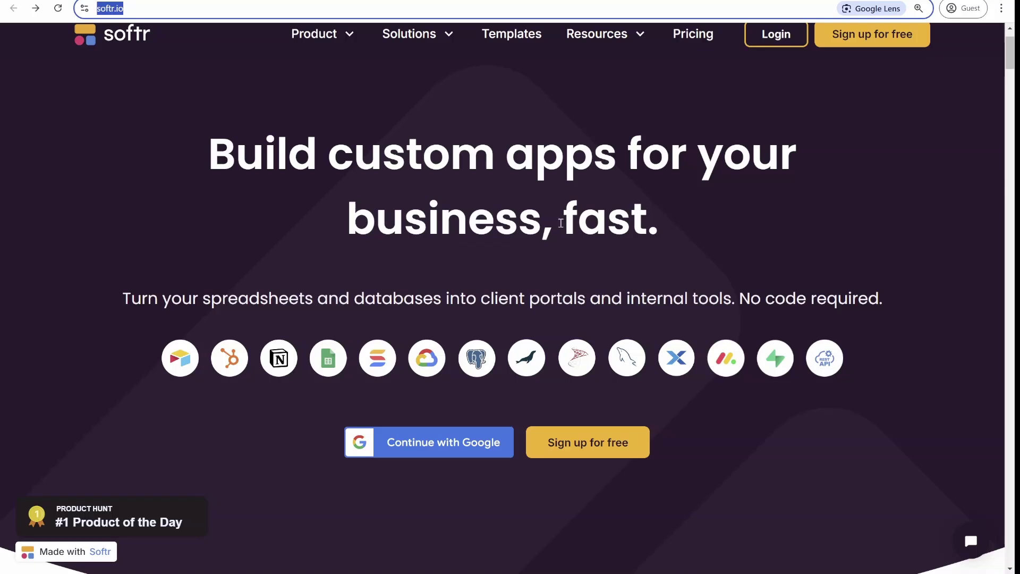
scroll(640, 248, "up", 1)
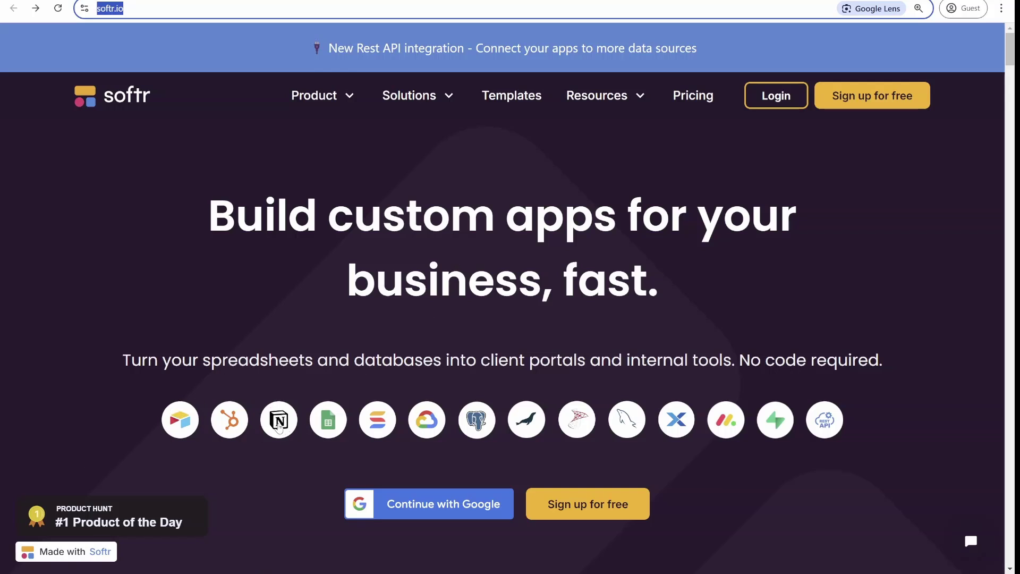
left_click(277, 425)
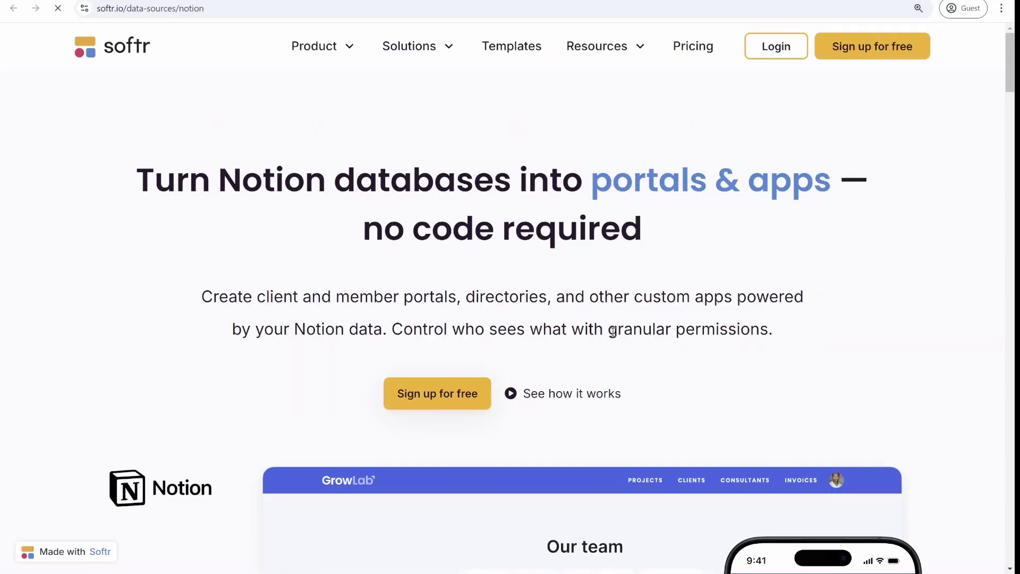
scroll(616, 320, "down", 2)
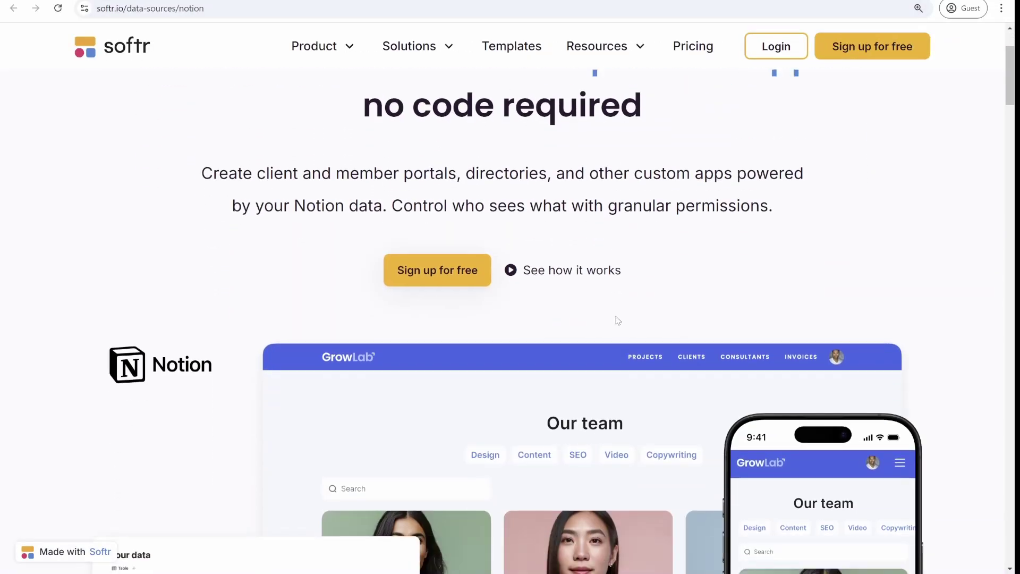
scroll(618, 307, "down", 2)
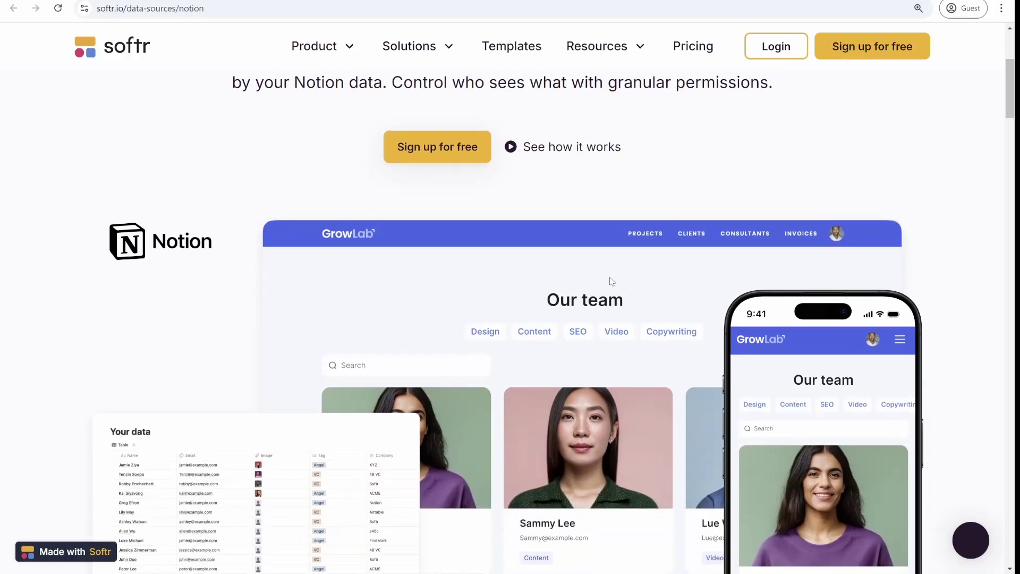
scroll(611, 280, "up", 2)
key("alt+Left")
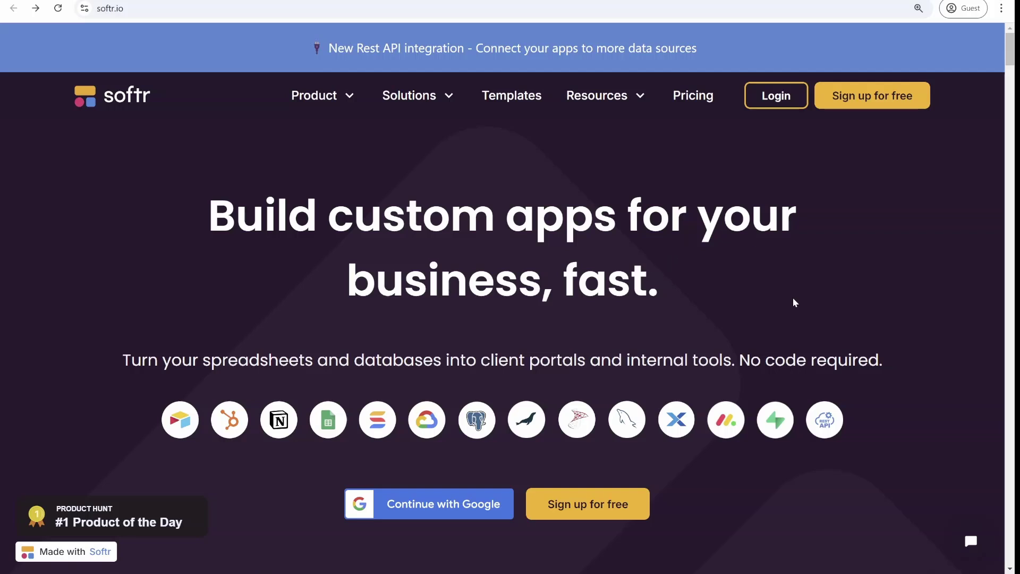
scroll(793, 295, "down", 1)
scroll(788, 292, "down", 1)
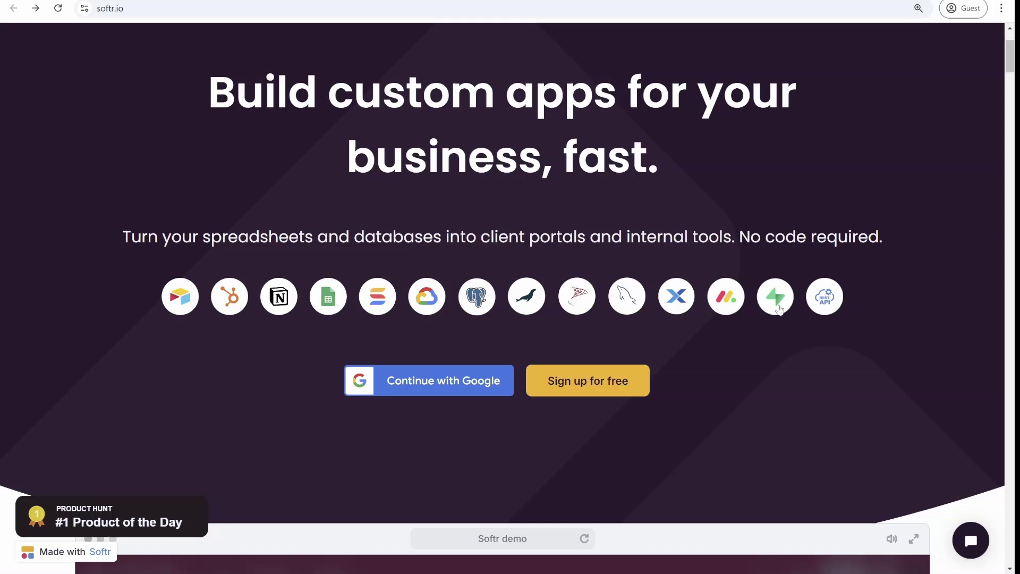
scroll(776, 306, "down", 2)
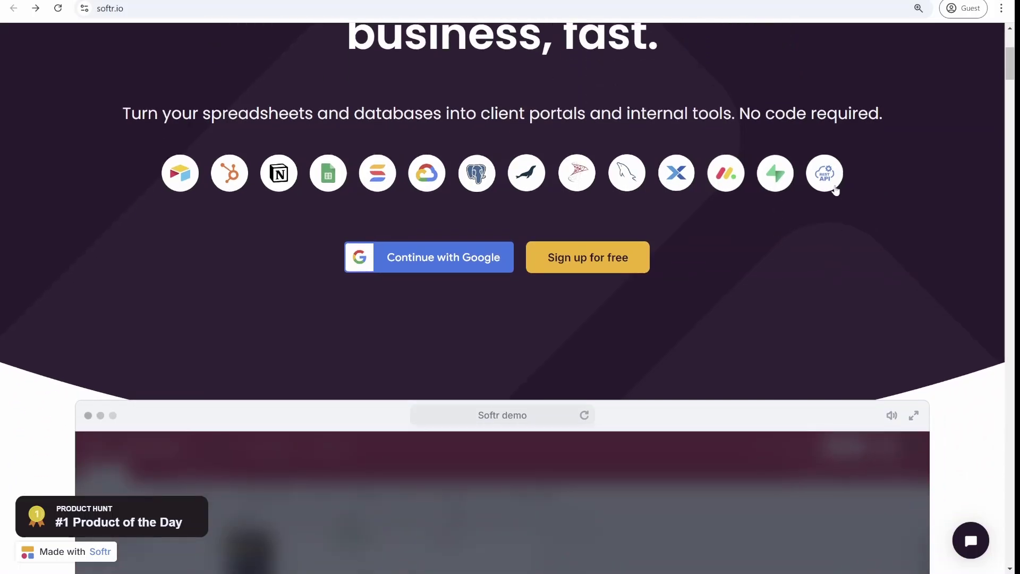
scroll(824, 193, "down", 3)
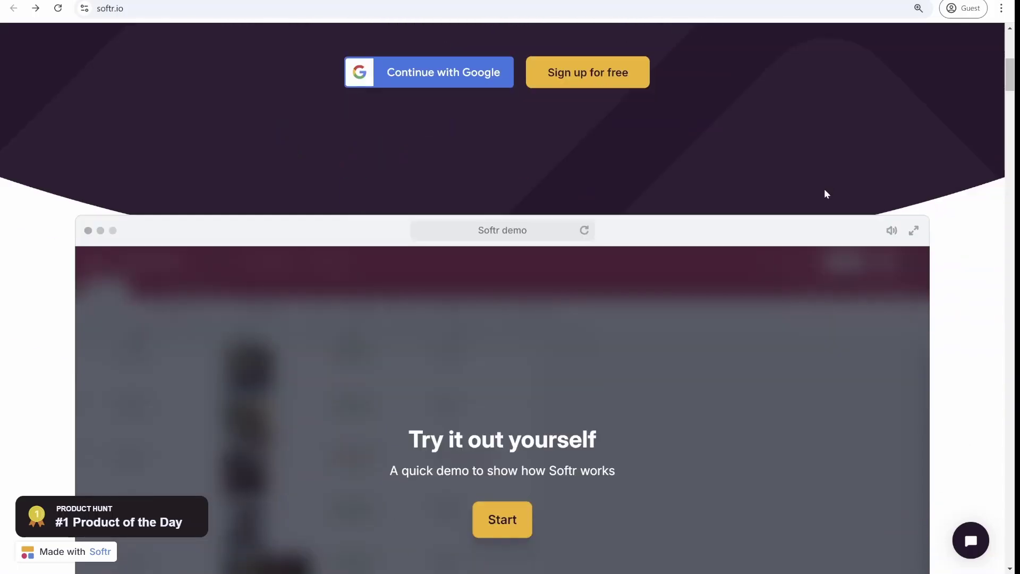
scroll(647, 316, "down", 10)
scroll(647, 317, "down", 6)
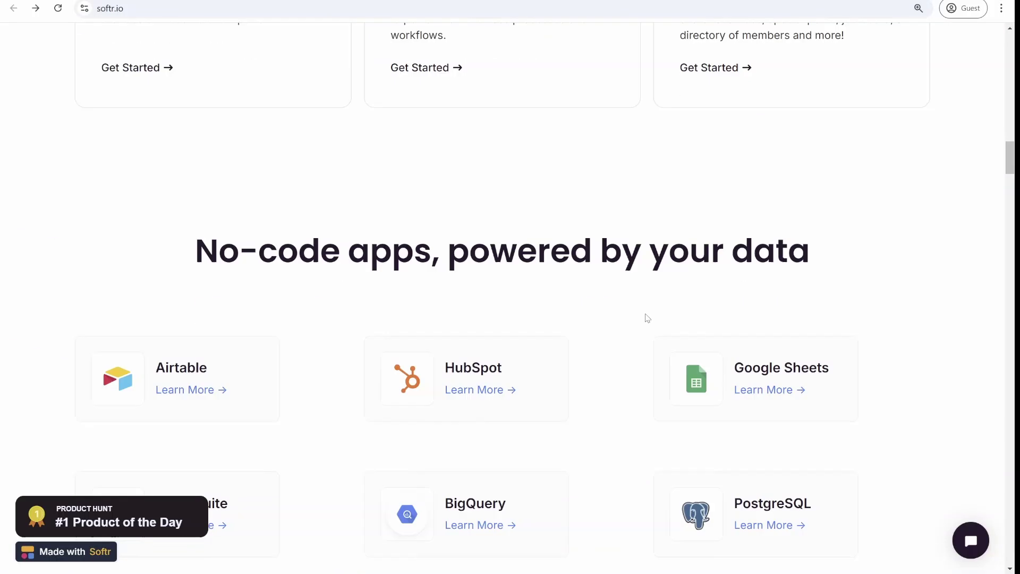
scroll(386, 249, "down", 4)
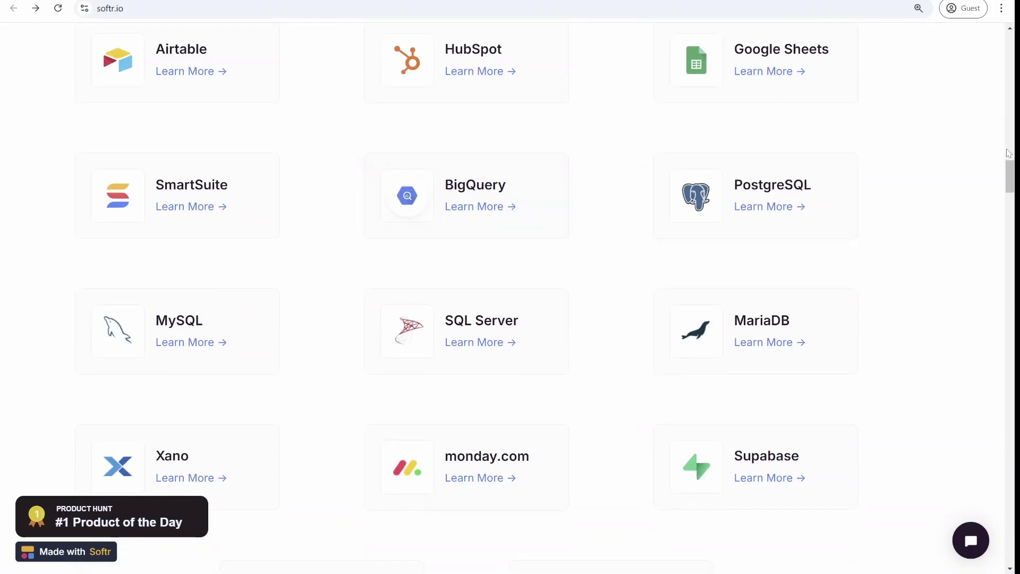
left_click_drag(1010, 171, 1011, 352)
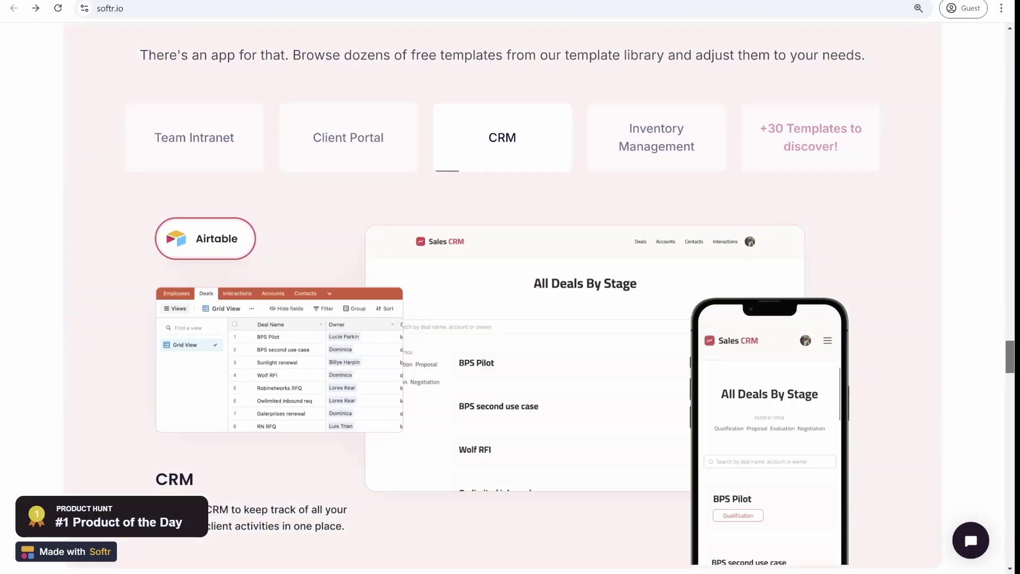
scroll(661, 263, "up", 1)
scroll(661, 259, "down", 3)
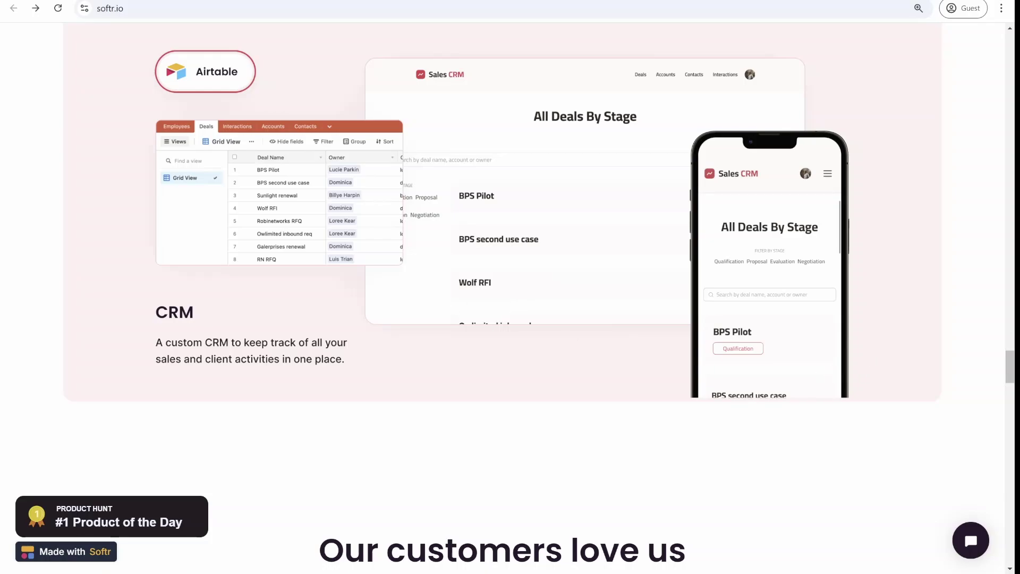
left_click_drag(1008, 360, 1008, 32)
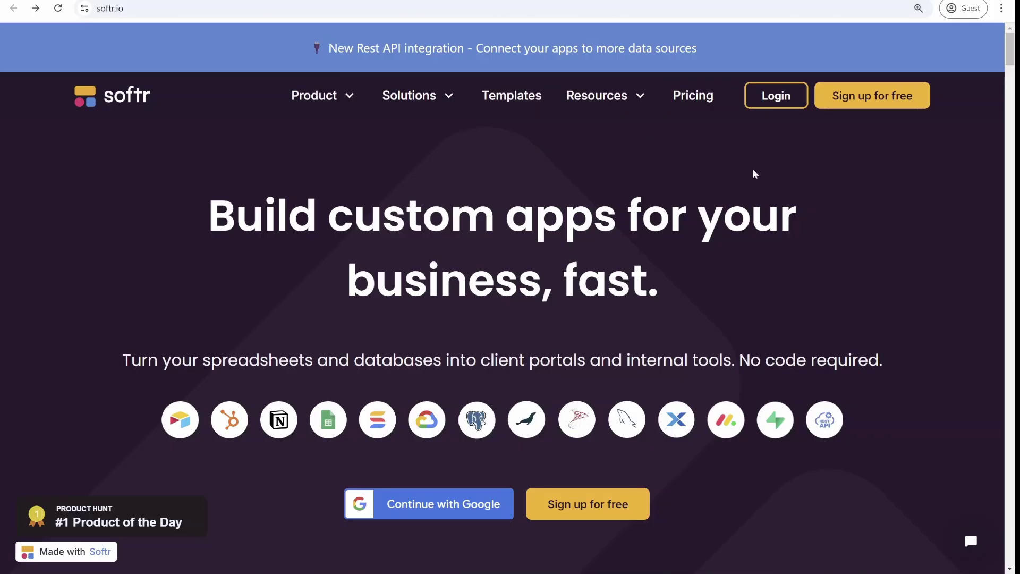